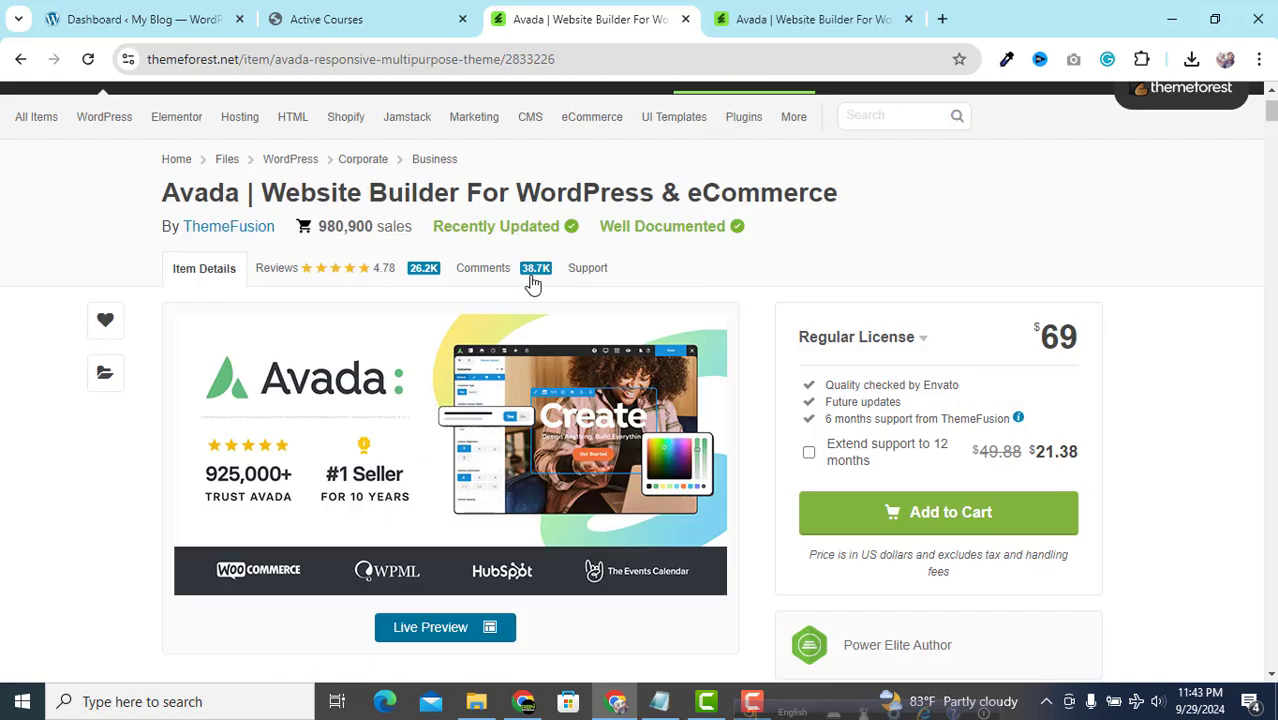
Switch to the WordPress dashboard and open the upload form for adding a new theme
{"action": "left_click", "coordinate": [146, 22]}
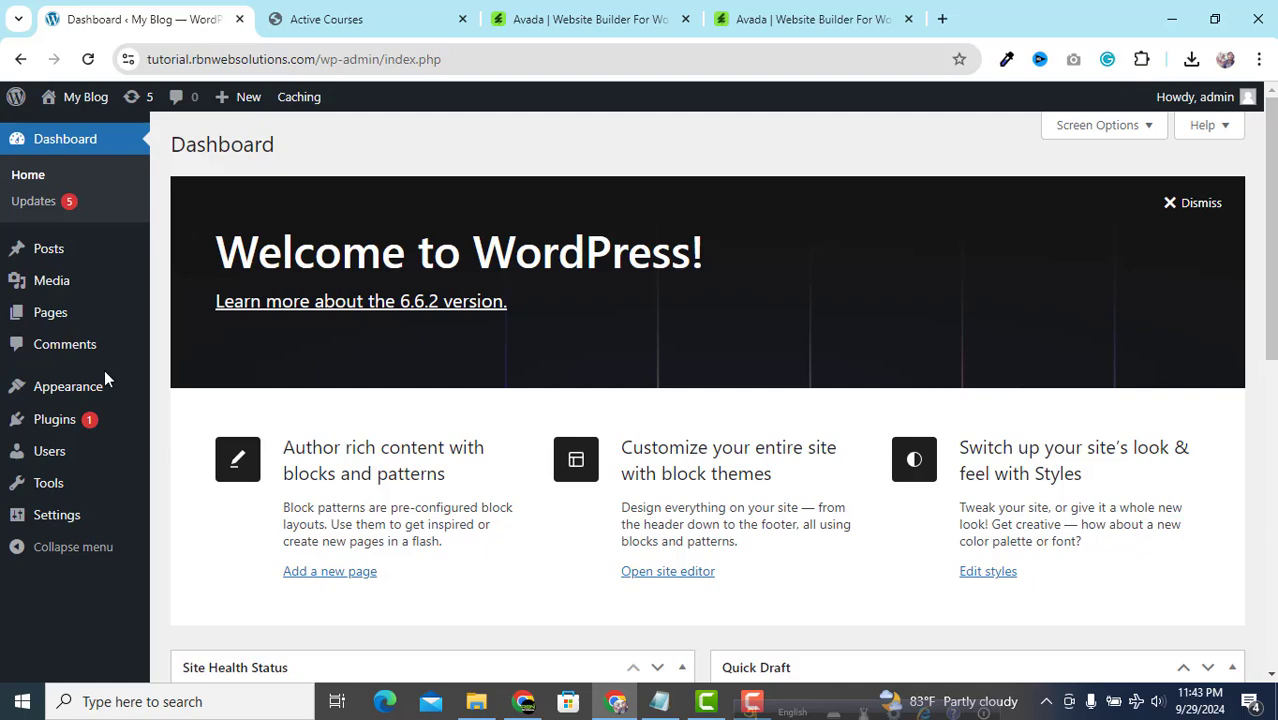
{"action": "mouse_move", "coordinate": [55, 393]}
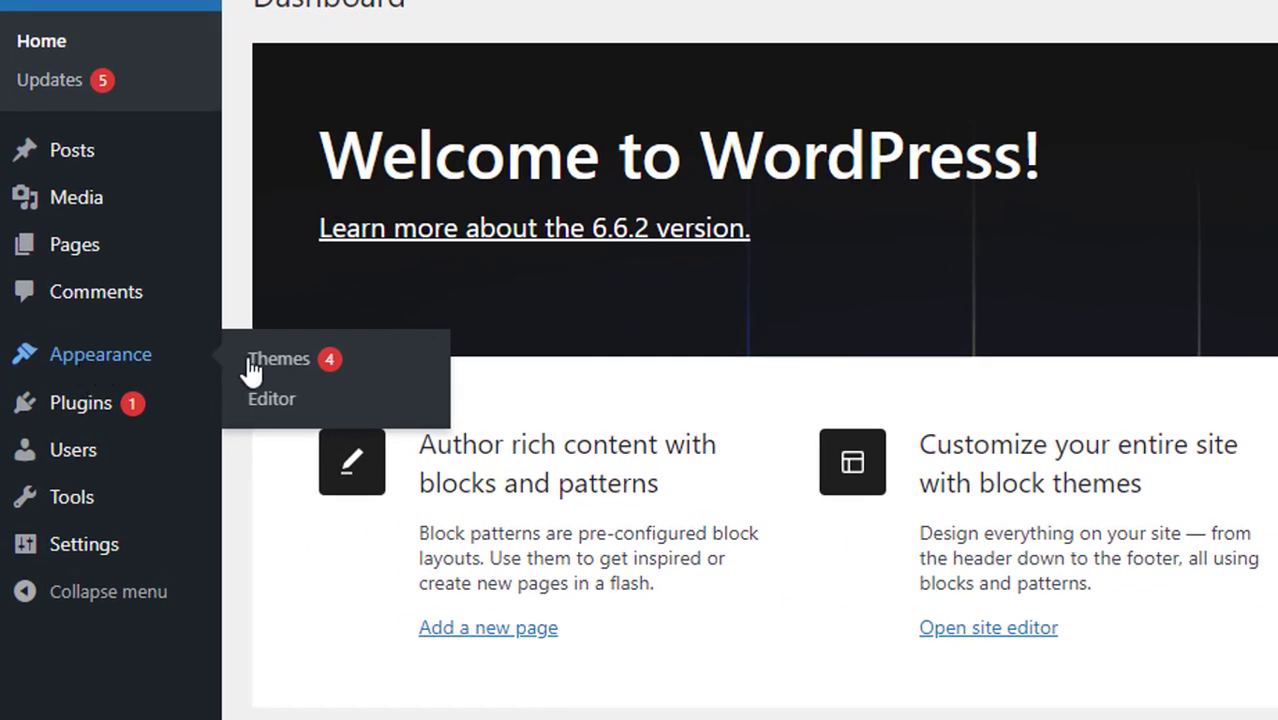
{"action": "left_click", "coordinate": [294, 365]}
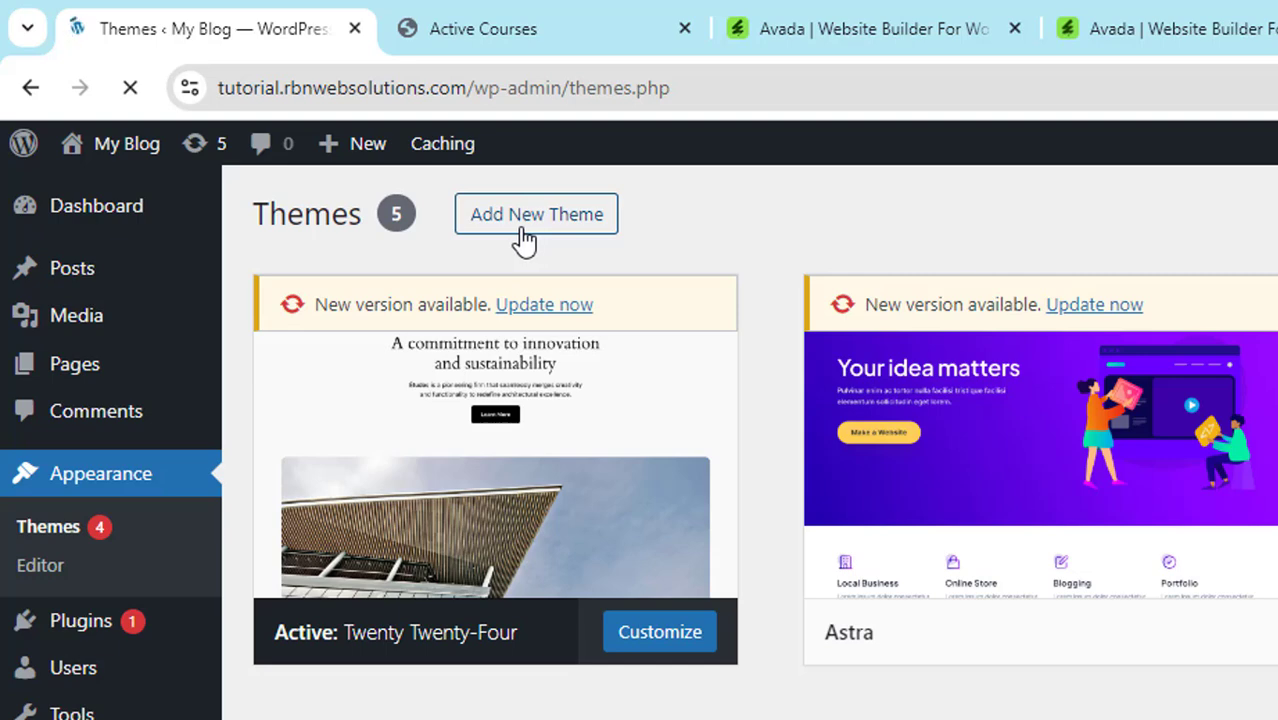
{"action": "left_click", "coordinate": [524, 228]}
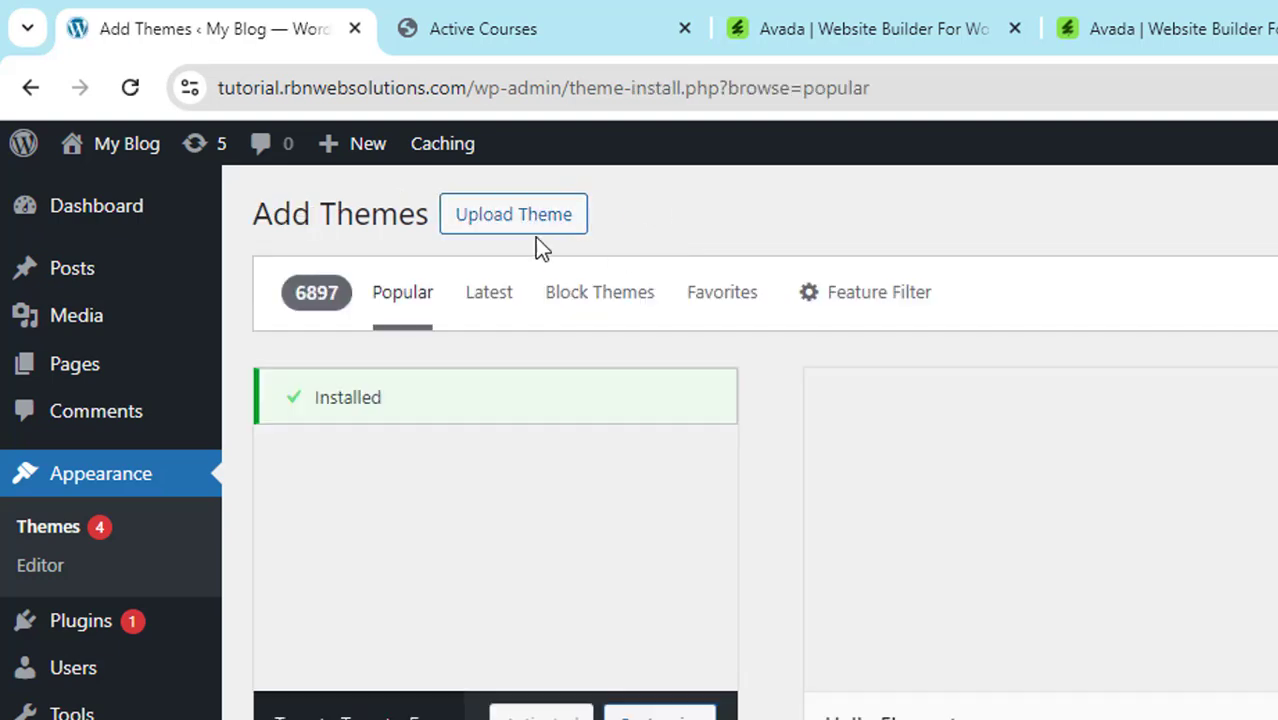
{"action": "left_click", "coordinate": [508, 228]}
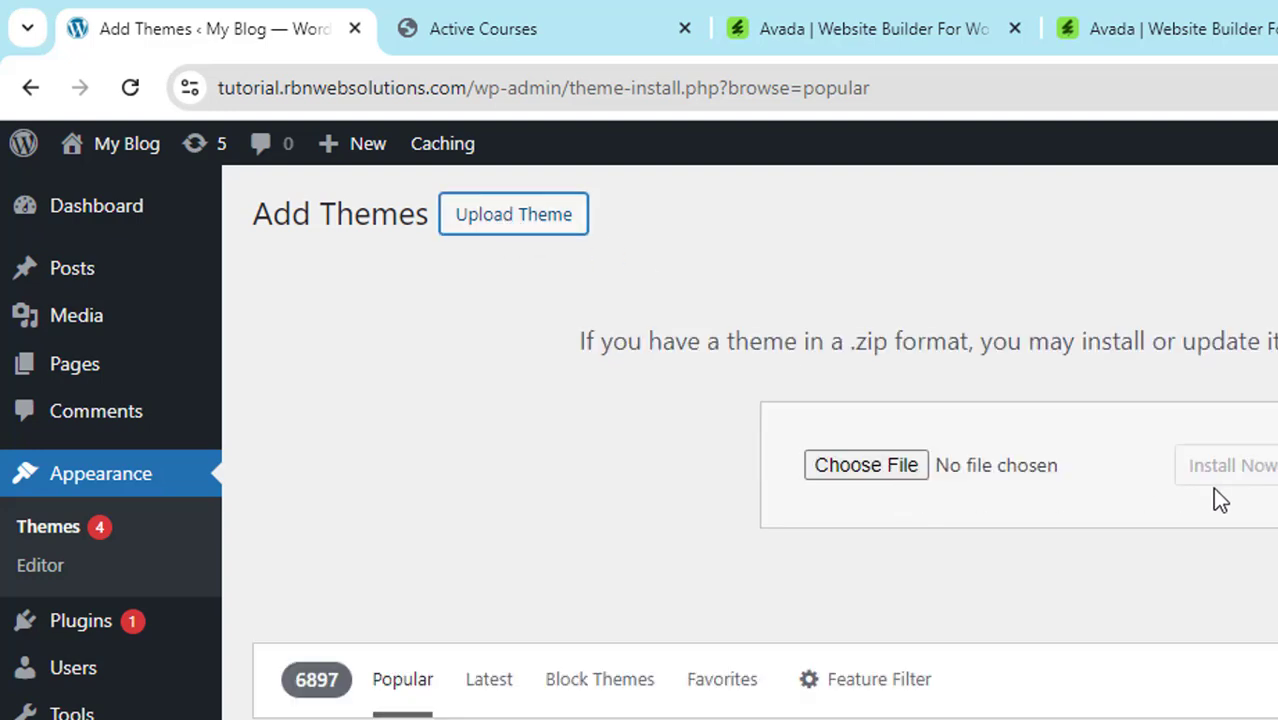
Upload Avada.zip from the avada-71110n folder on the Desktop and install it as a theme
{"action": "left_click", "coordinate": [873, 469]}
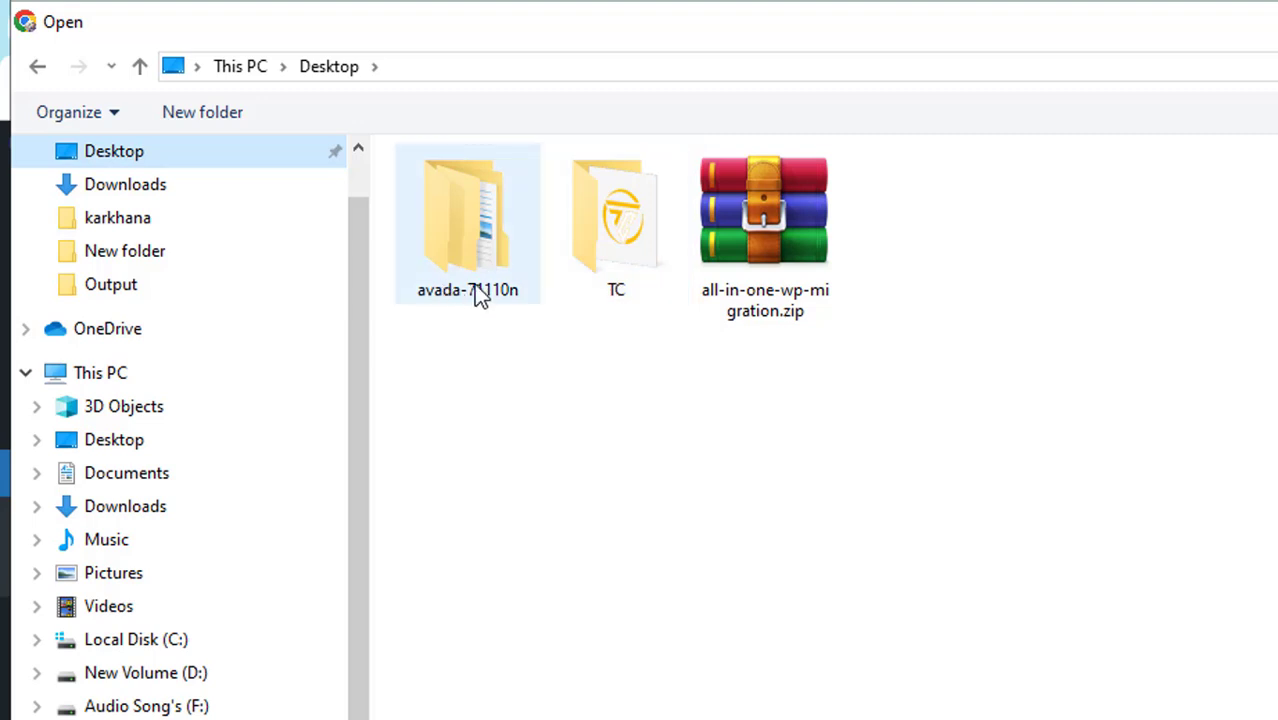
{"action": "double_click", "coordinate": [458, 242]}
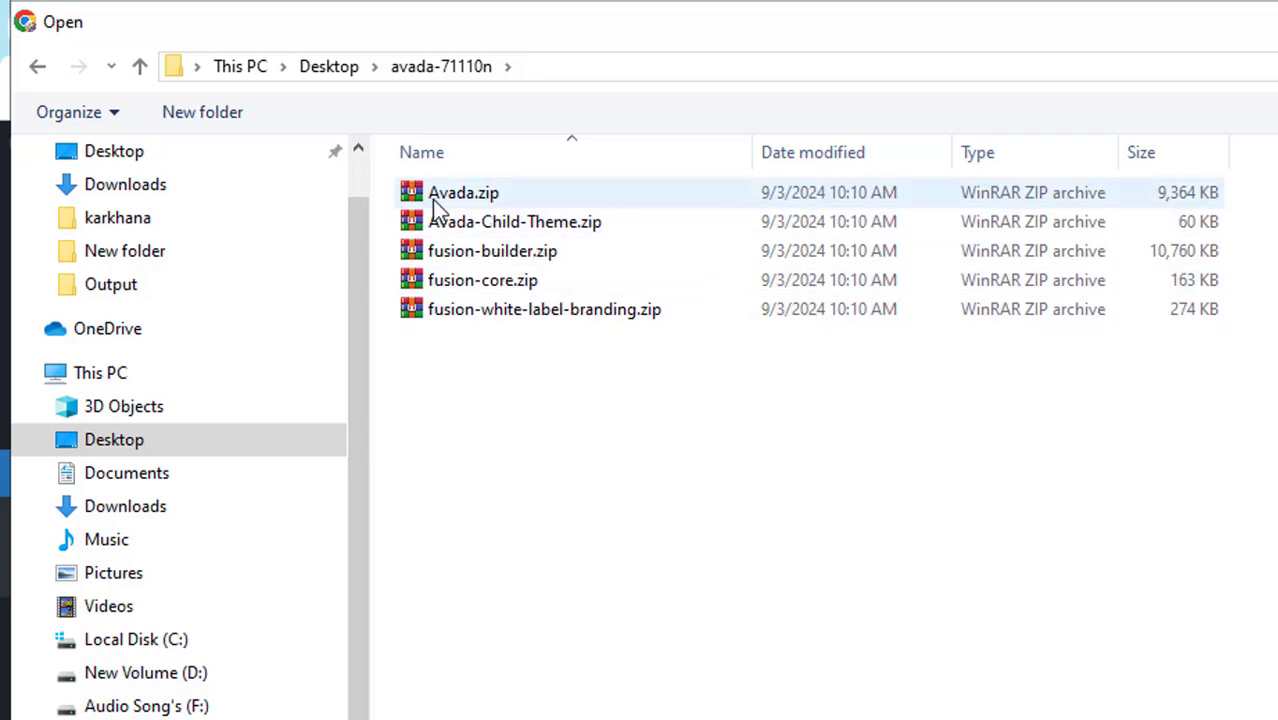
{"action": "left_click", "coordinate": [465, 192]}
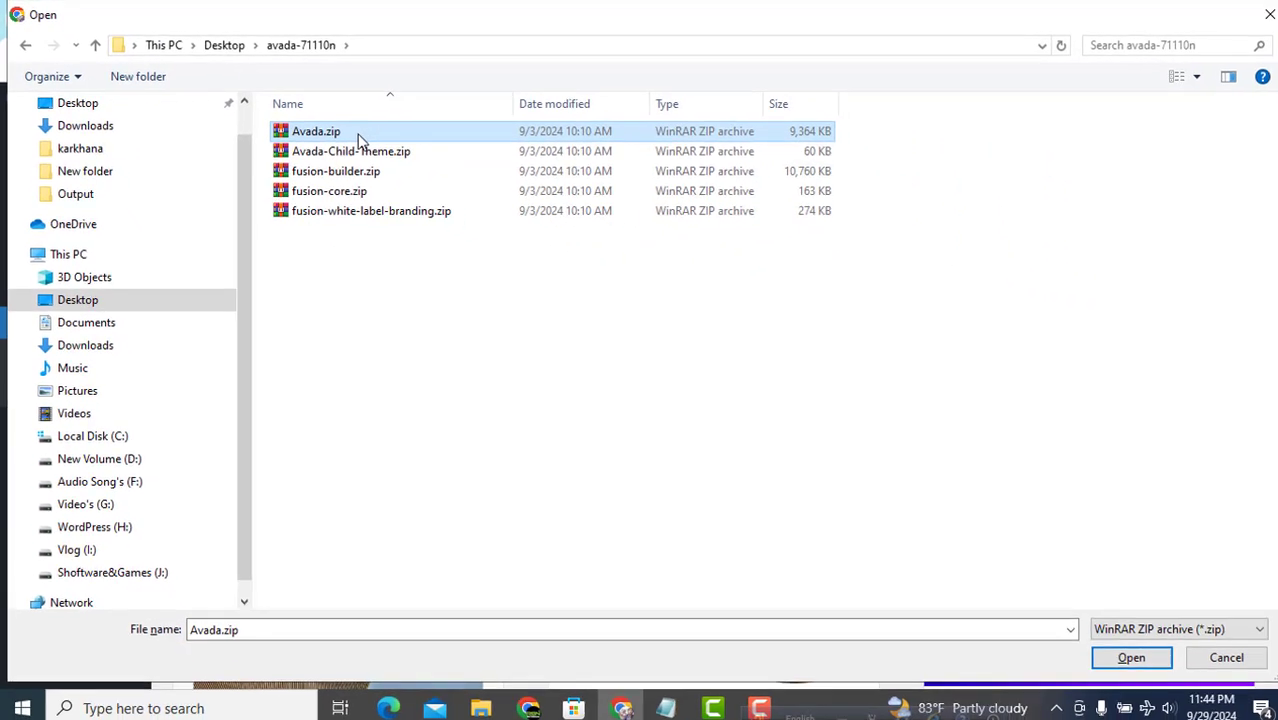
{"action": "left_click", "coordinate": [1125, 655]}
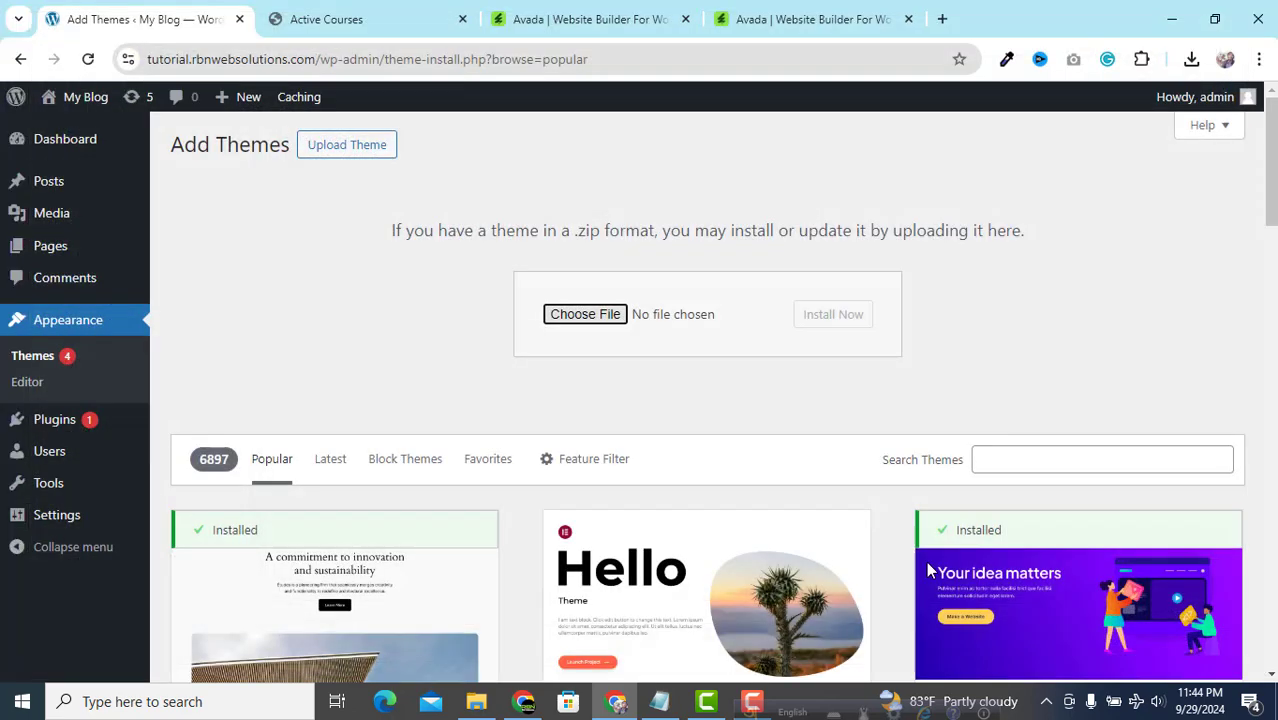
{"action": "left_click", "coordinate": [834, 322]}
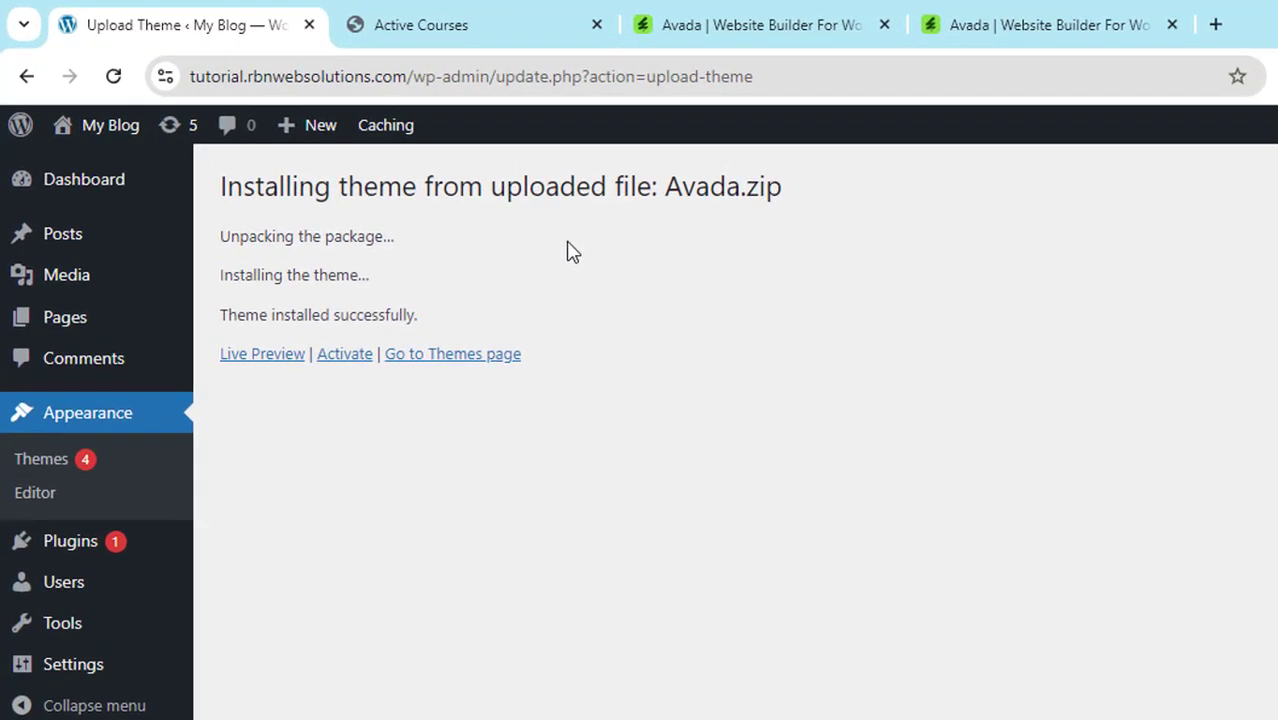
Activate the installed Avada theme and the plugins it requires in the Setup Wizard
{"action": "left_click", "coordinate": [344, 366]}
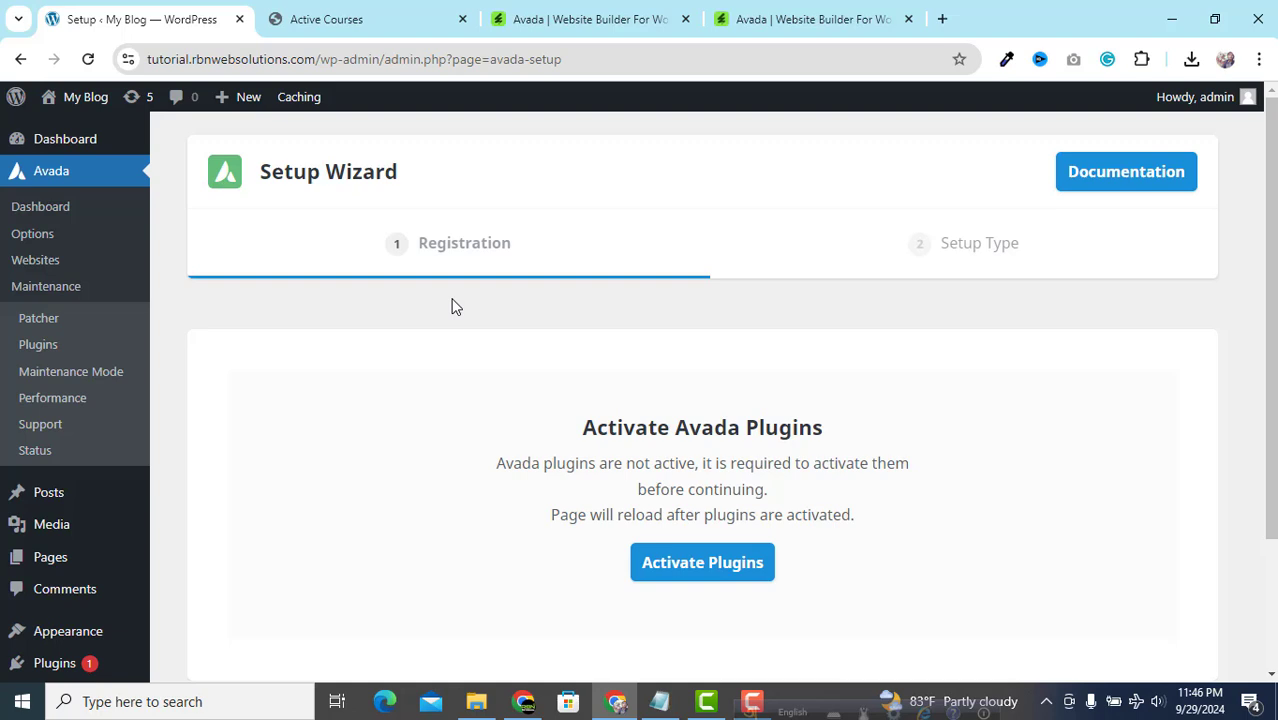
{"action": "scroll", "coordinate": [466, 343], "scroll_direction": "down", "scroll_amount": 1}
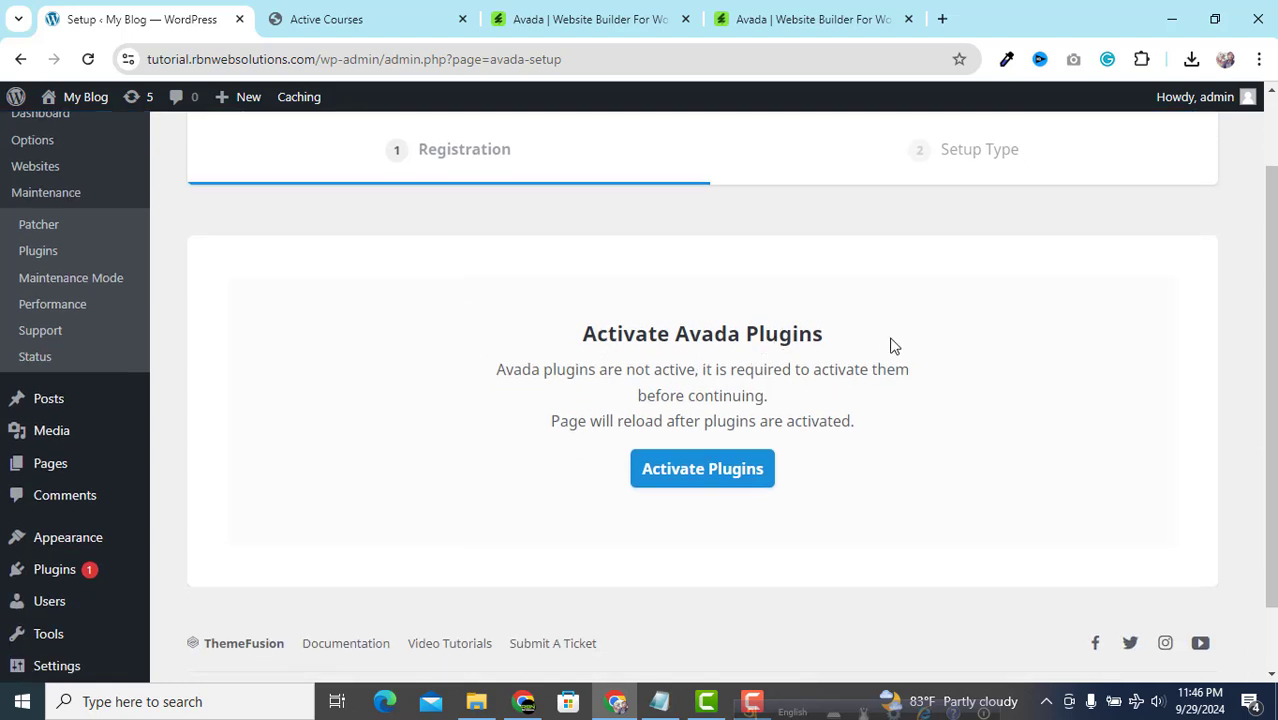
{"action": "left_click", "coordinate": [704, 477]}
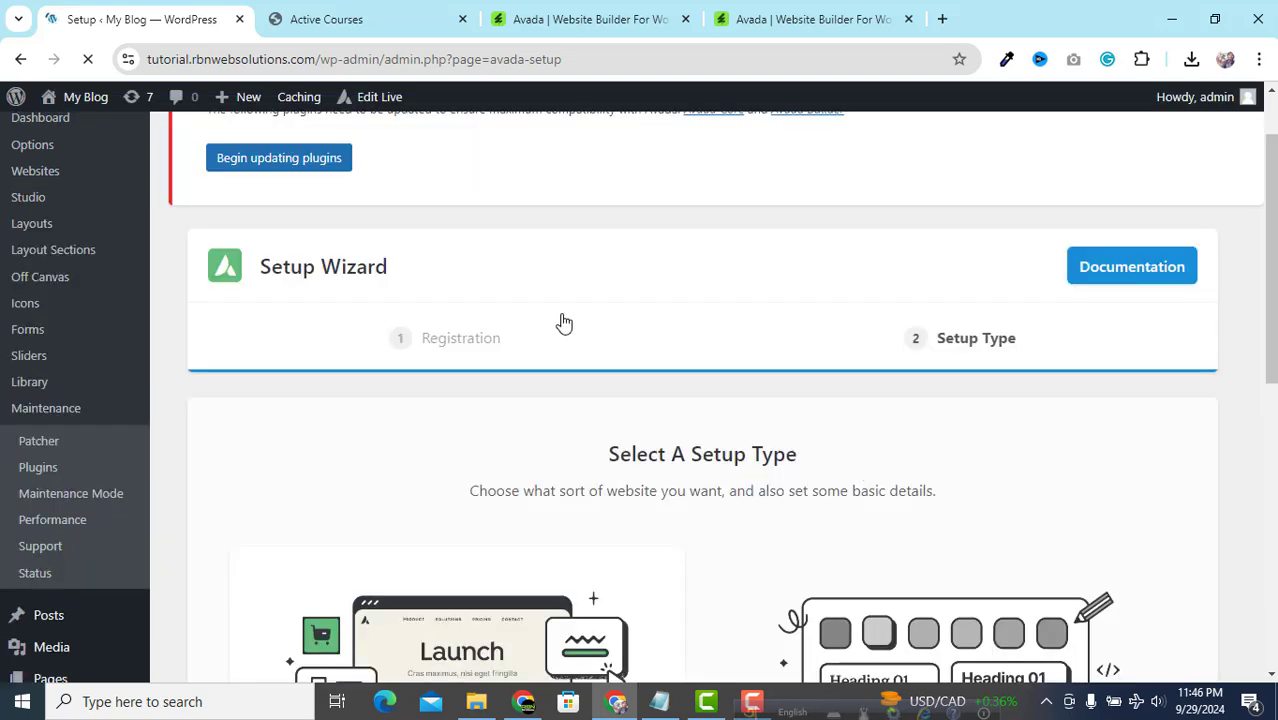
Examine the wizard's Prebuilt Website and New Website setup types and the site detail fields below them
{"action": "scroll", "coordinate": [564, 322], "scroll_direction": "down", "scroll_amount": 2}
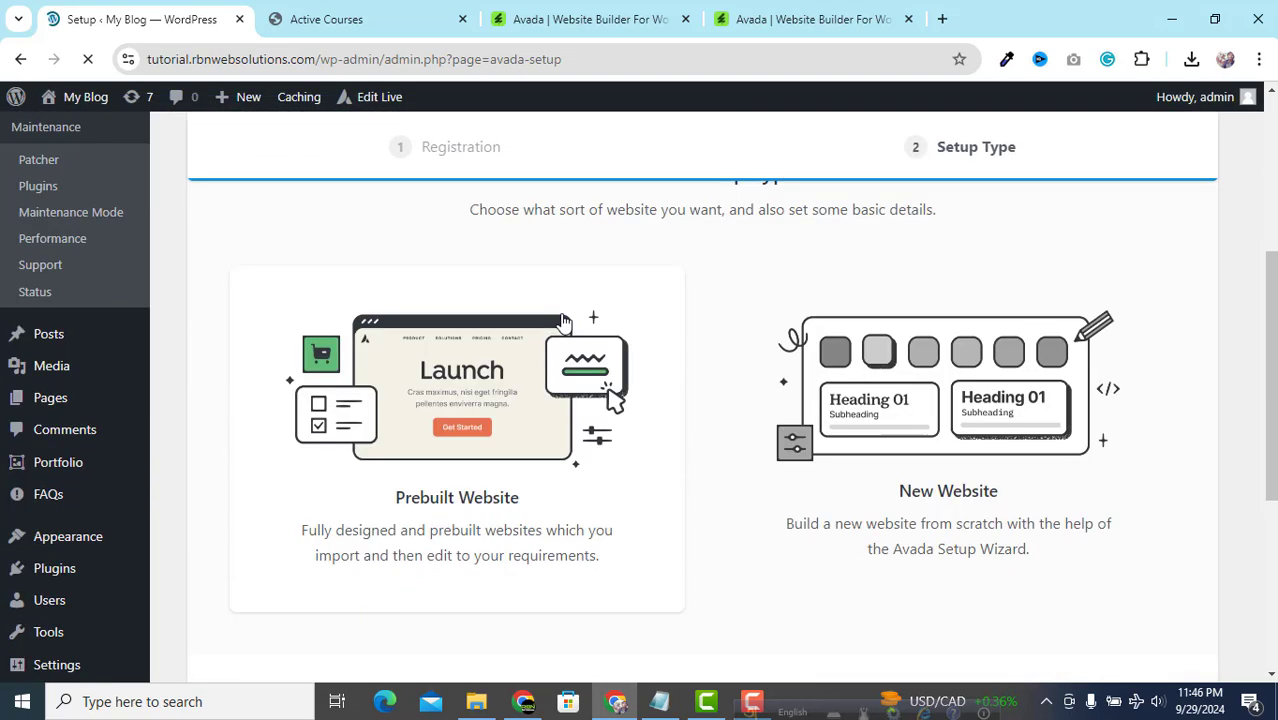
{"action": "scroll", "coordinate": [690, 324], "scroll_direction": "down", "scroll_amount": 1}
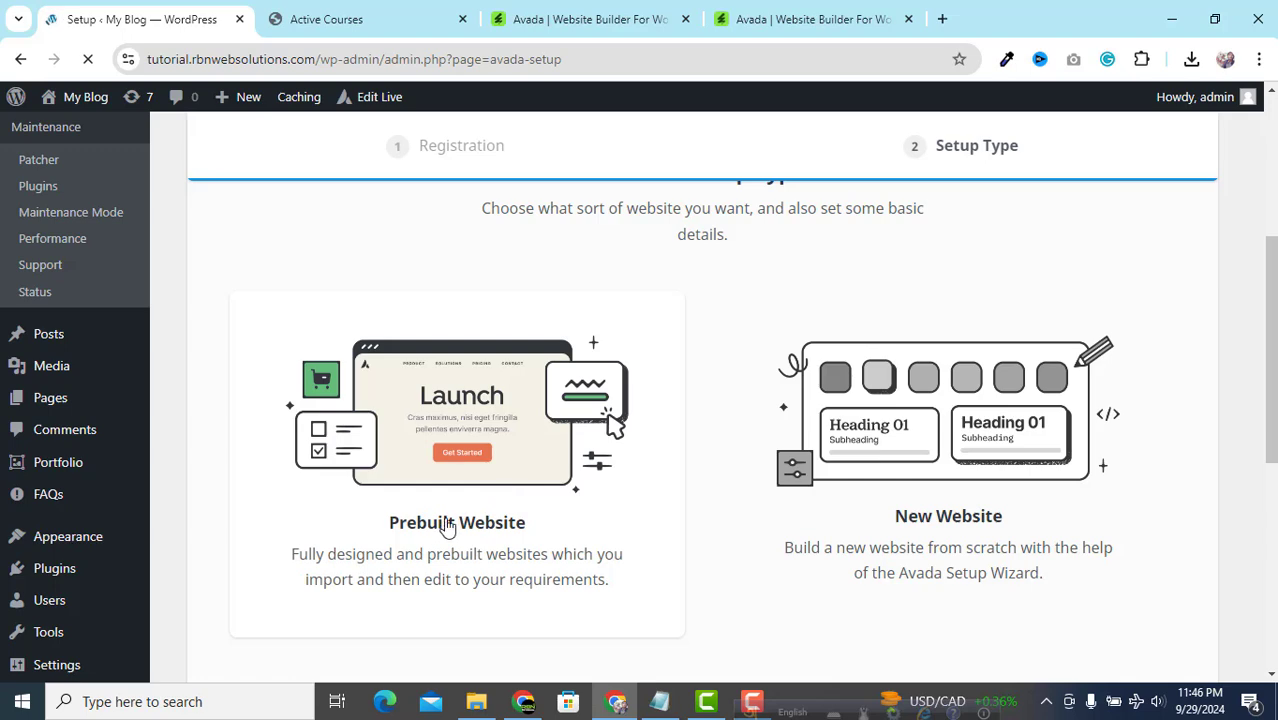
{"action": "scroll", "coordinate": [697, 427], "scroll_direction": "down", "scroll_amount": 3}
{"action": "scroll", "coordinate": [697, 427], "scroll_direction": "up", "scroll_amount": 1}
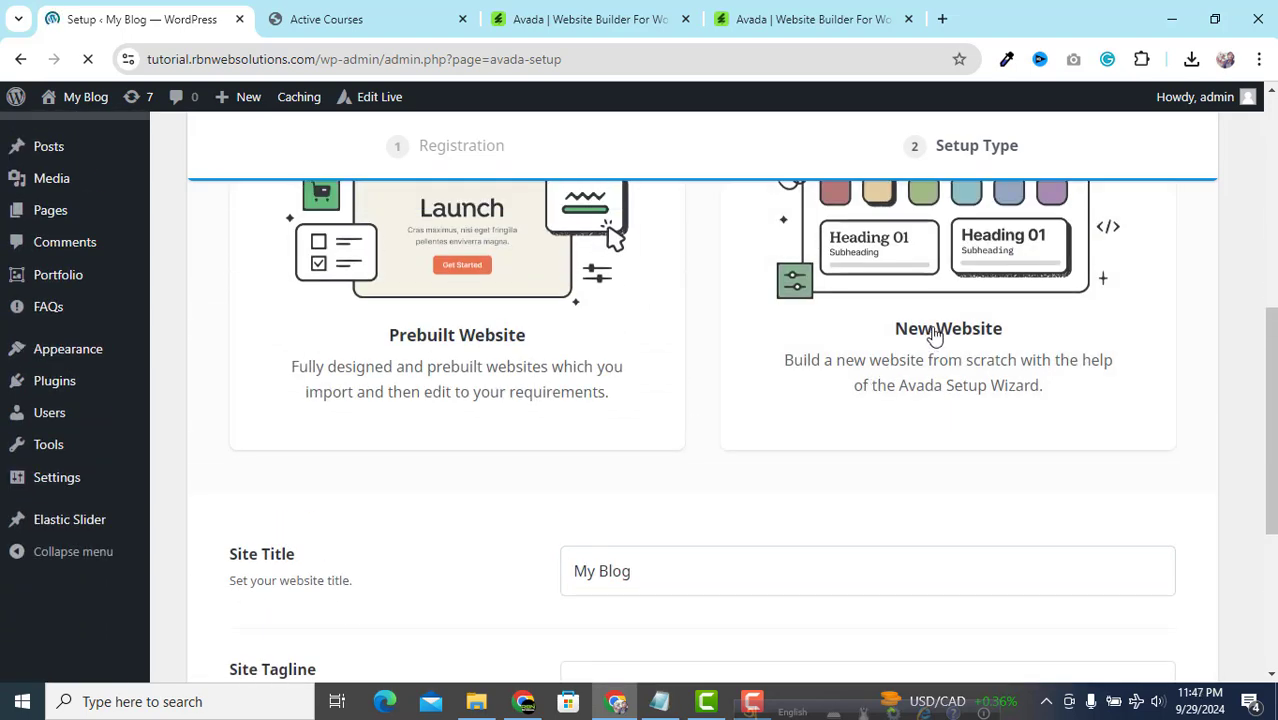
{"action": "scroll", "coordinate": [933, 334], "scroll_direction": "down", "scroll_amount": 2}
{"action": "scroll", "coordinate": [933, 334], "scroll_direction": "up", "scroll_amount": 2}
{"action": "scroll", "coordinate": [612, 335], "scroll_direction": "up", "scroll_amount": 2}
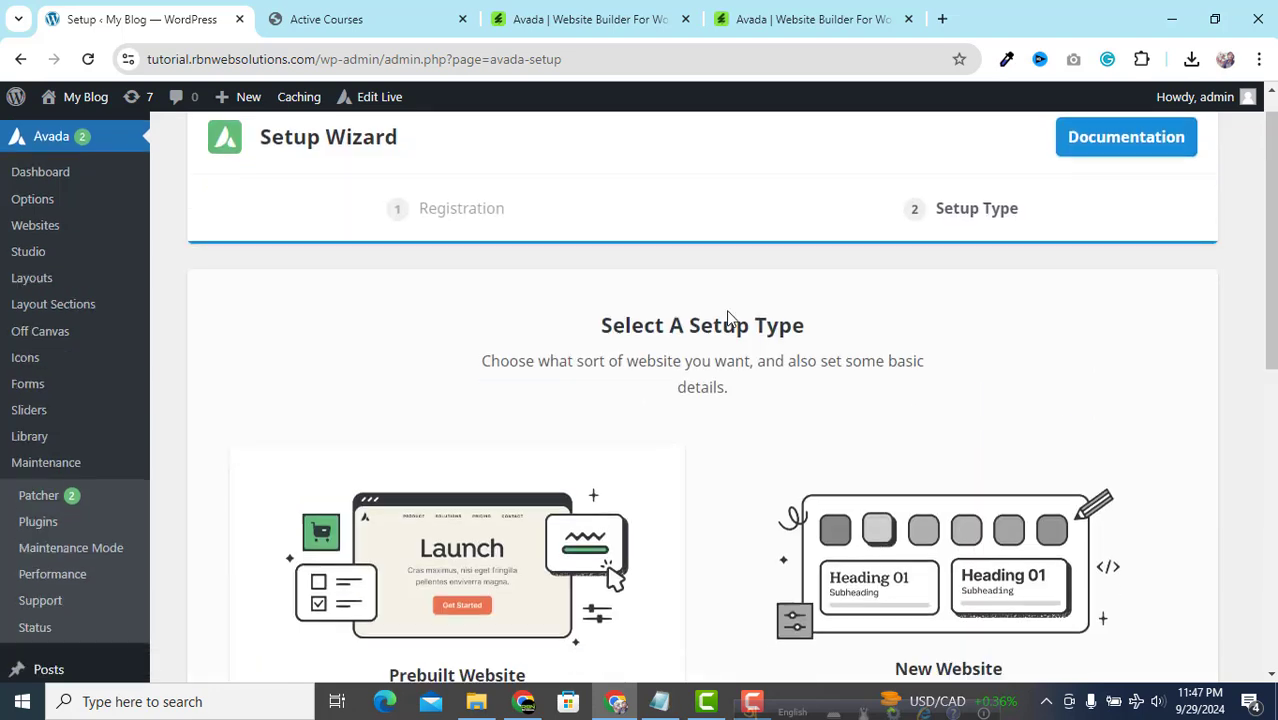
{"action": "scroll", "coordinate": [728, 318], "scroll_direction": "down", "scroll_amount": 5}
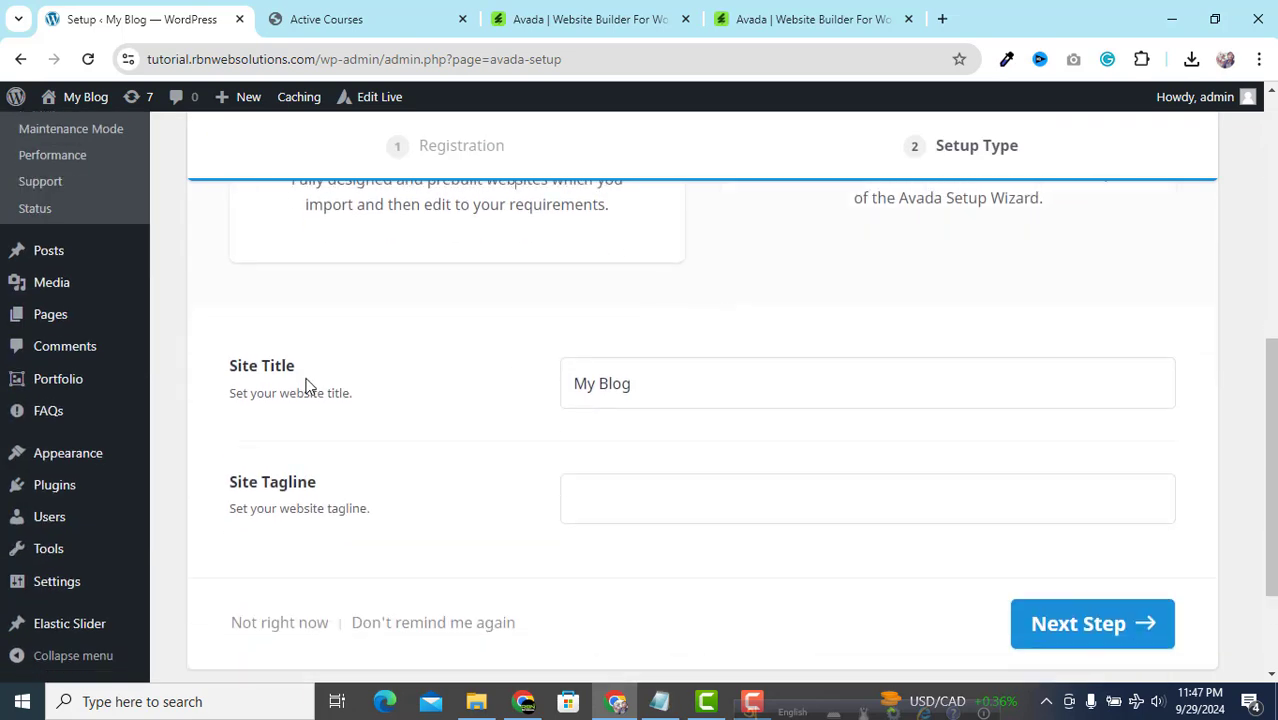
Keep My Blog as the site title and continue the wizard to the prebuilt website selection
{"action": "left_click", "coordinate": [670, 389]}
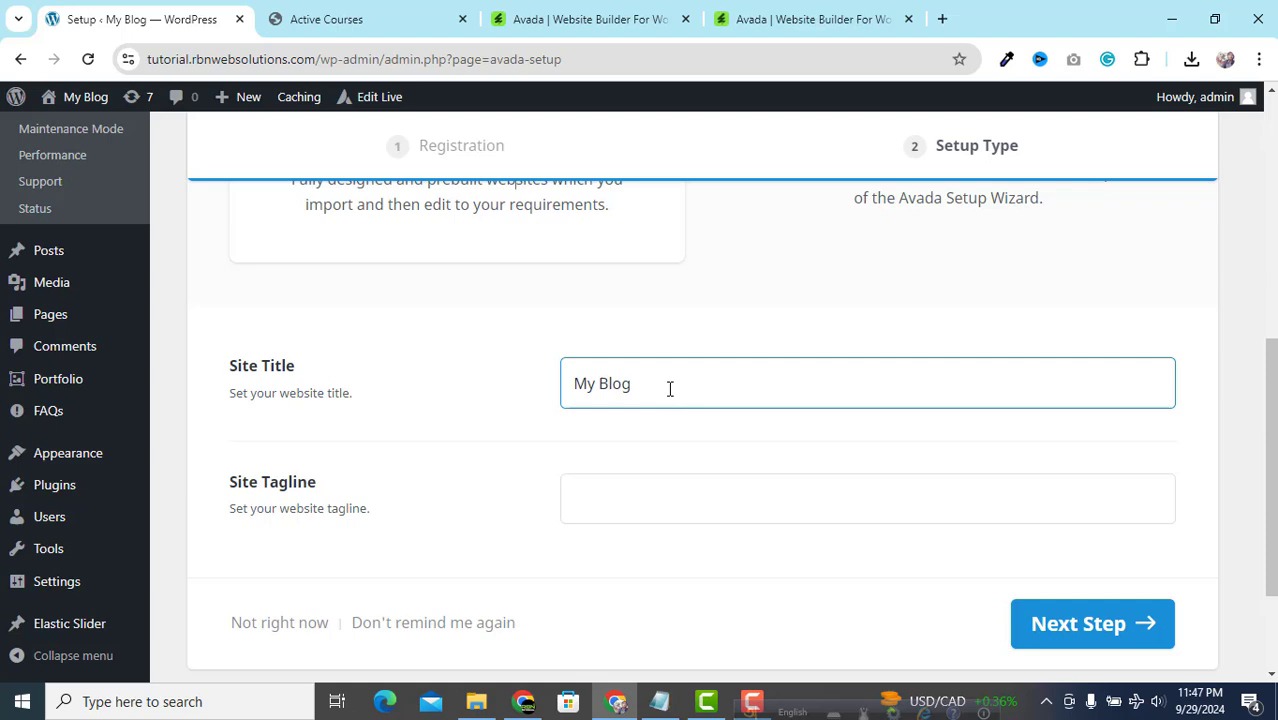
{"action": "left_click_drag", "start_coordinate": [670, 389], "coordinate": [555, 395]}
{"action": "scroll", "coordinate": [556, 388], "scroll_direction": "down", "scroll_amount": 1}
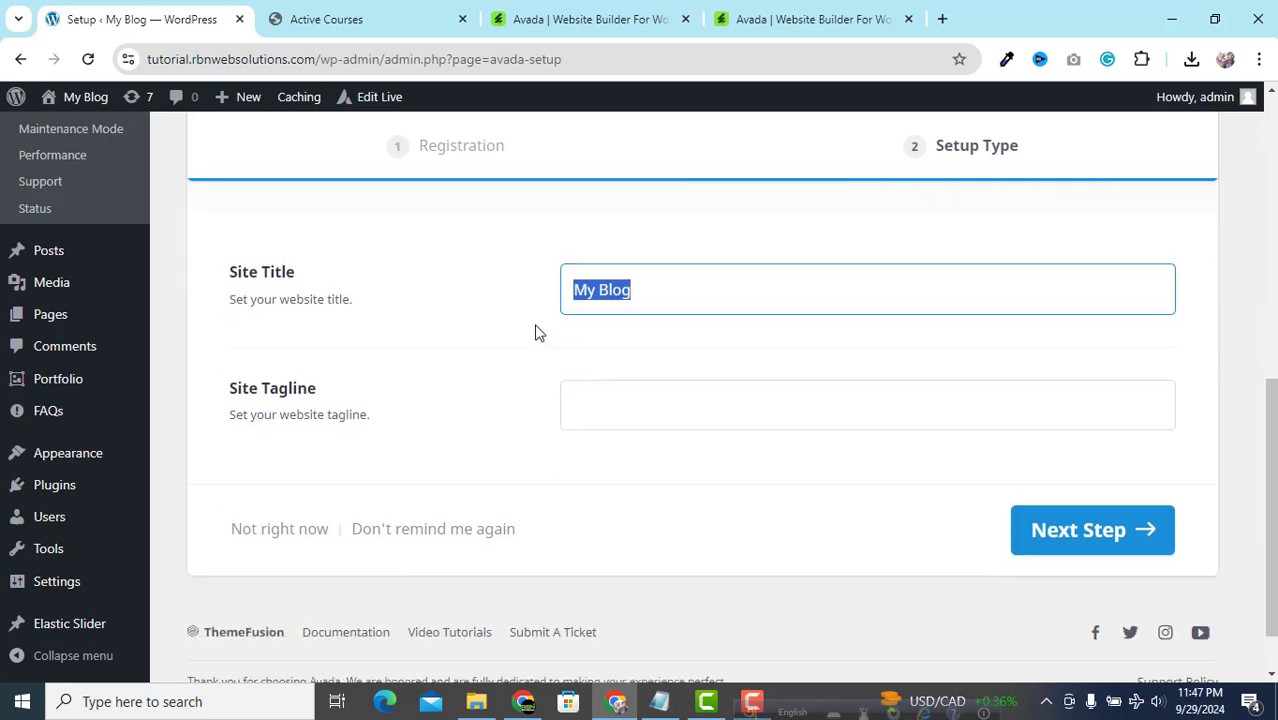
{"action": "left_click", "coordinate": [559, 335]}
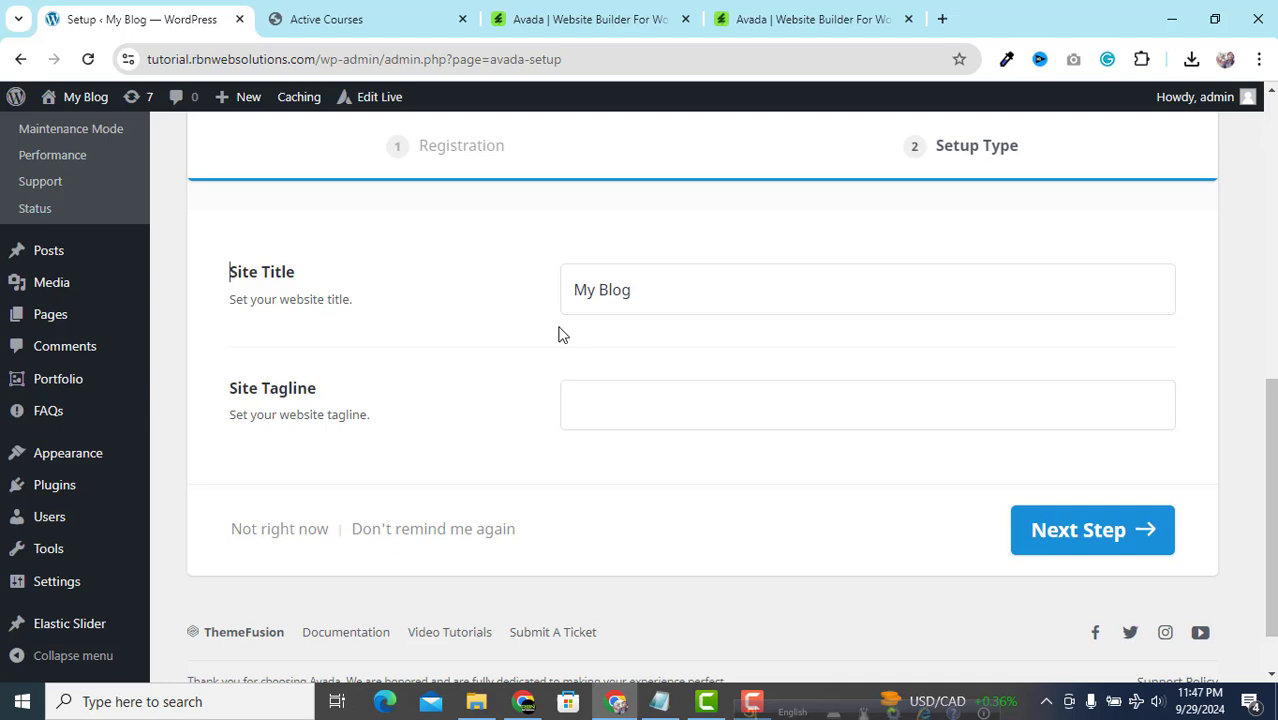
{"action": "left_click", "coordinate": [1096, 542]}
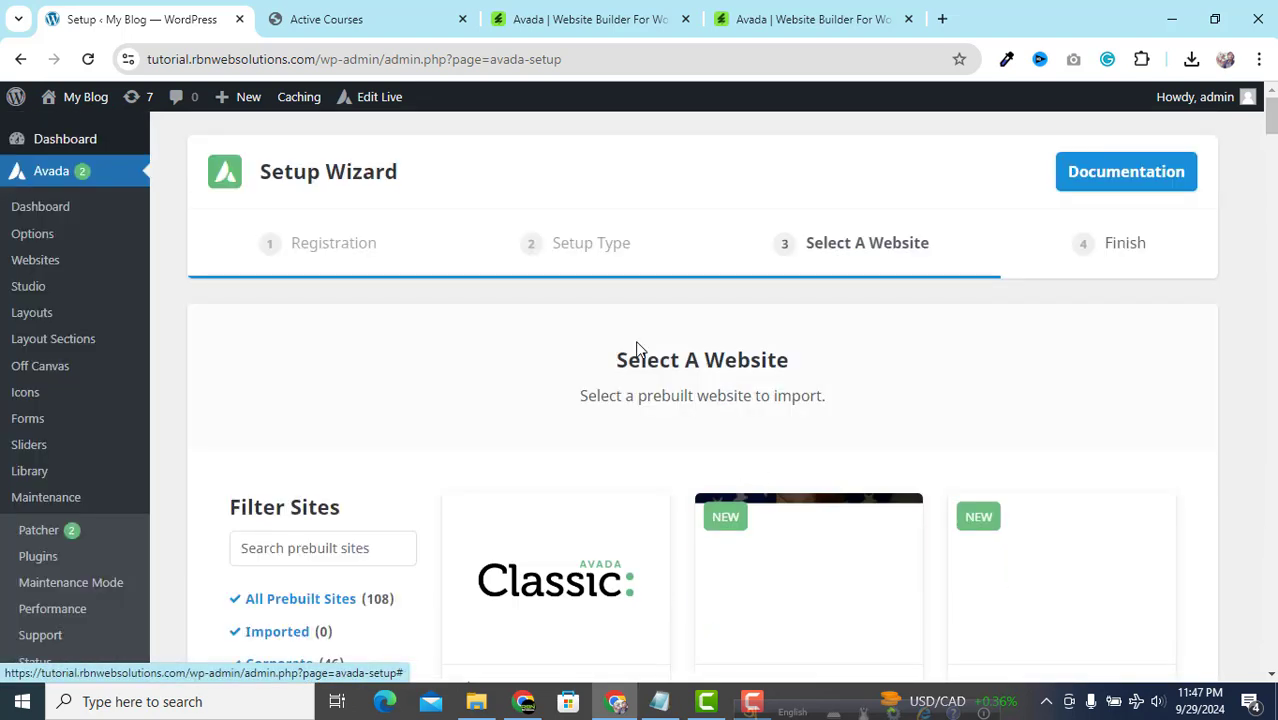
Browse the prebuilt websites offered for import and look over their categories and designs
{"action": "scroll", "coordinate": [636, 348], "scroll_direction": "down", "scroll_amount": 1}
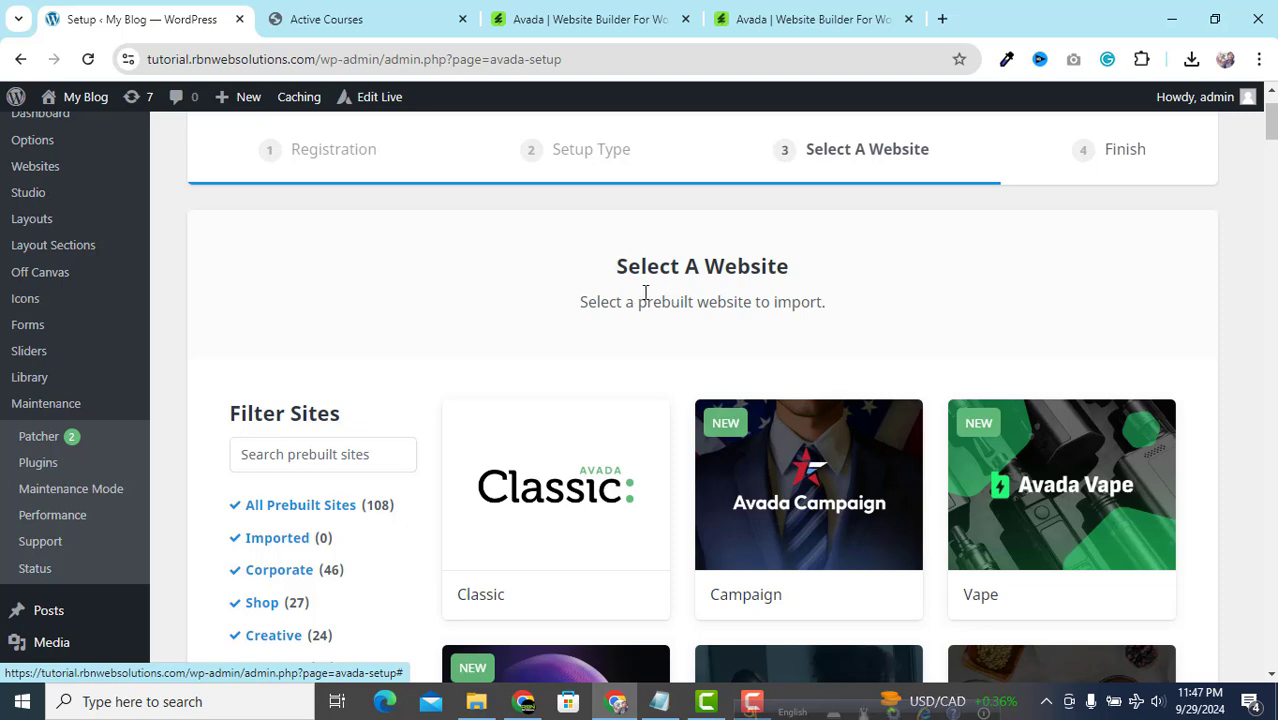
{"action": "scroll", "coordinate": [742, 281], "scroll_direction": "down", "scroll_amount": 5}
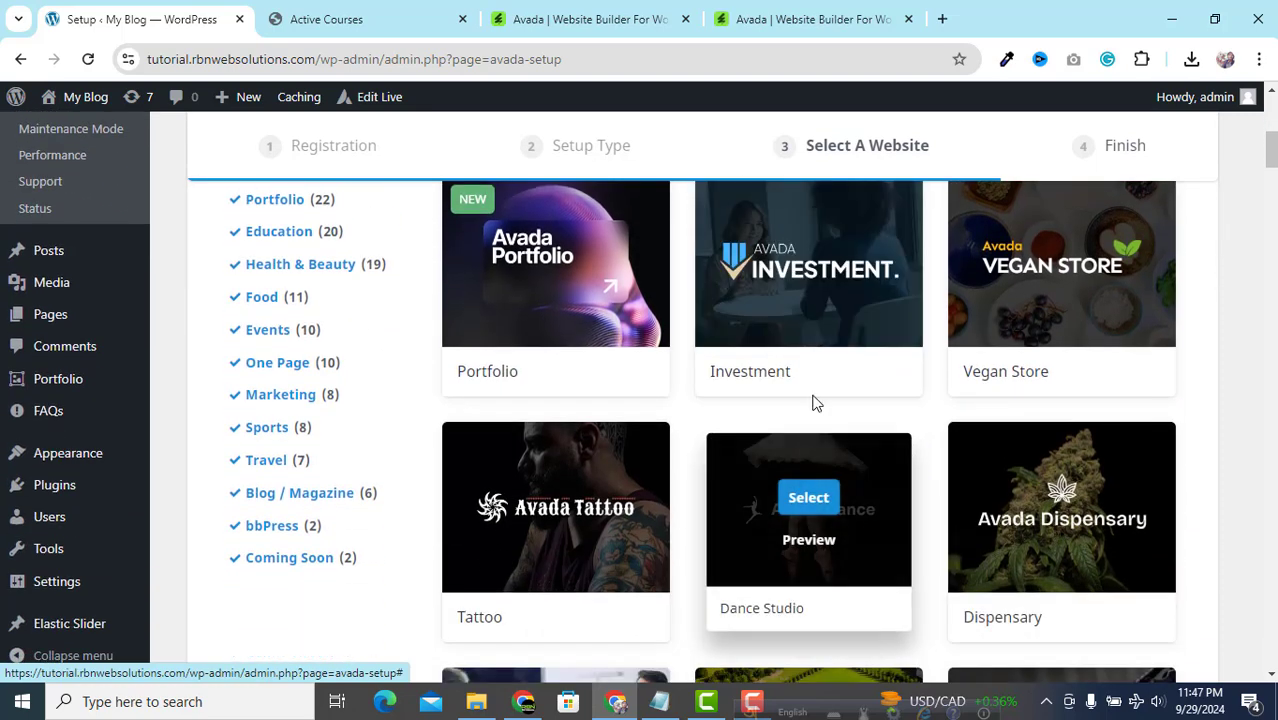
{"action": "scroll", "coordinate": [805, 308], "scroll_direction": "down", "scroll_amount": 1}
{"action": "scroll", "coordinate": [805, 308], "scroll_direction": "up", "scroll_amount": 3}
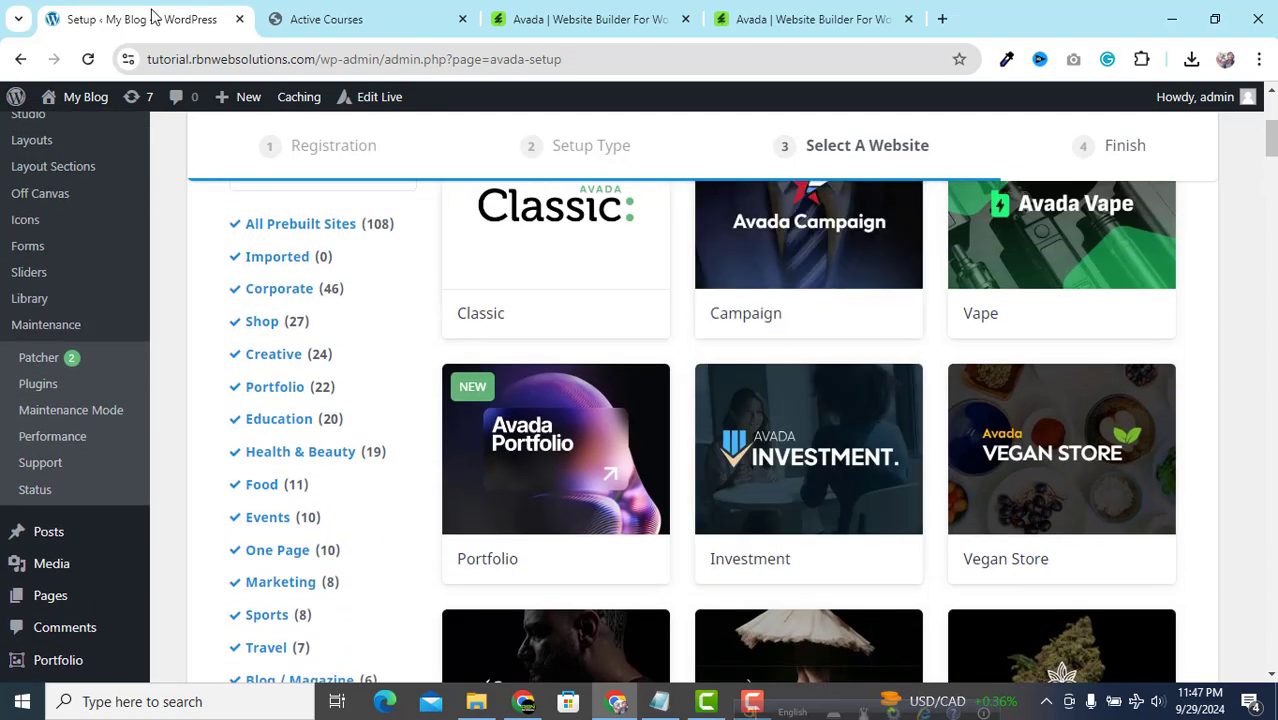
{"action": "scroll", "coordinate": [763, 406], "scroll_direction": "down", "scroll_amount": 2}
{"action": "scroll", "coordinate": [763, 406], "scroll_direction": "down", "scroll_amount": 2}
{"action": "scroll", "coordinate": [763, 406], "scroll_direction": "up", "scroll_amount": 3}
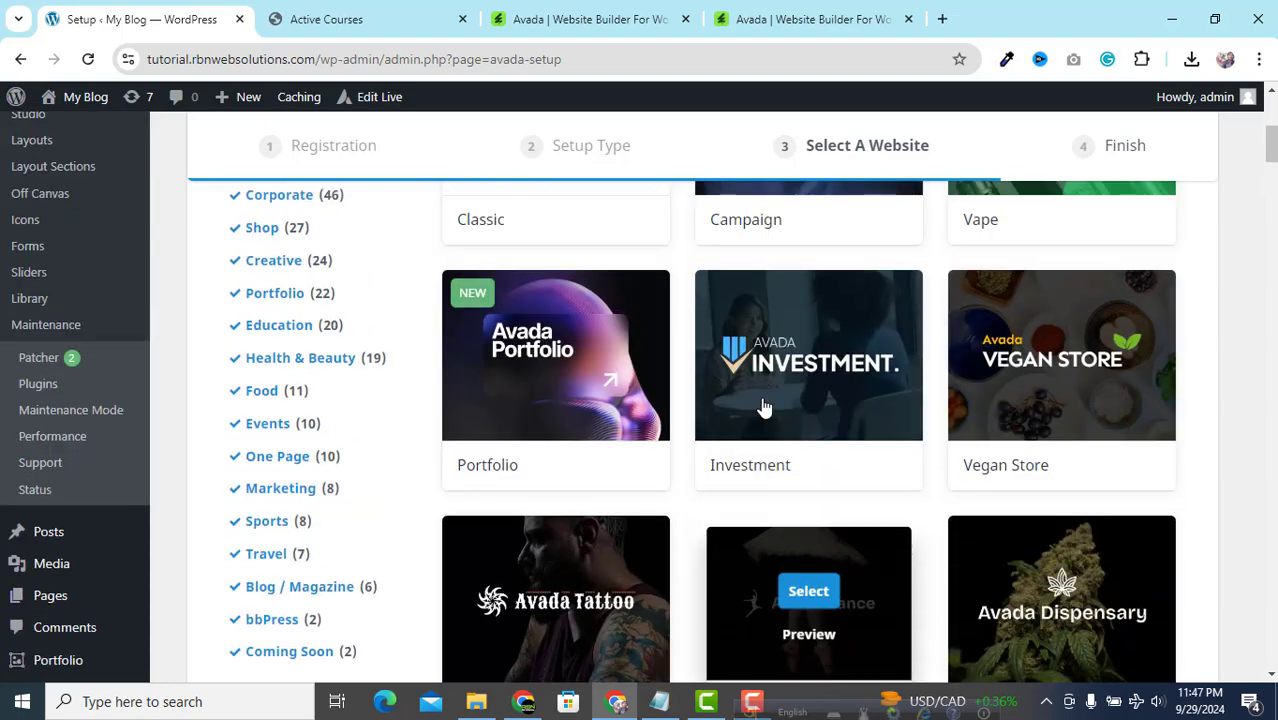
{"action": "scroll", "coordinate": [764, 407], "scroll_direction": "up", "scroll_amount": 1}
{"action": "scroll", "coordinate": [763, 406], "scroll_direction": "up", "scroll_amount": 1}
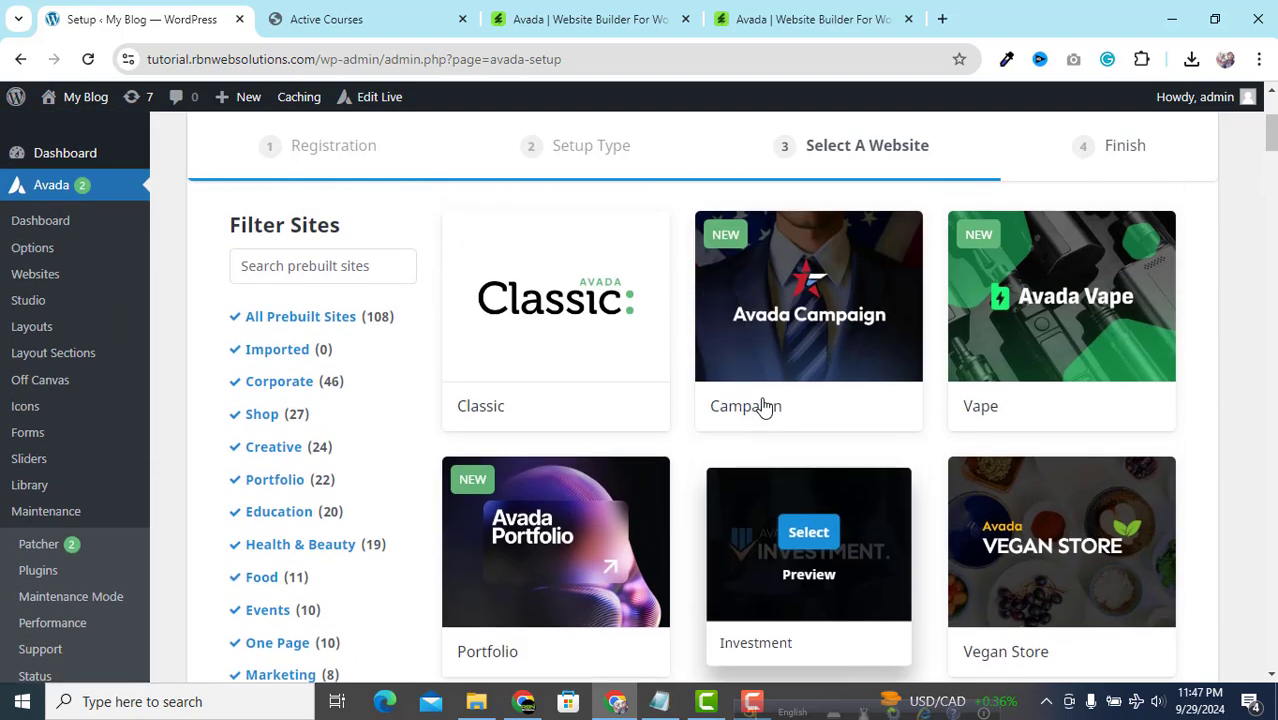
{"action": "scroll", "coordinate": [763, 406], "scroll_direction": "down", "scroll_amount": 5}
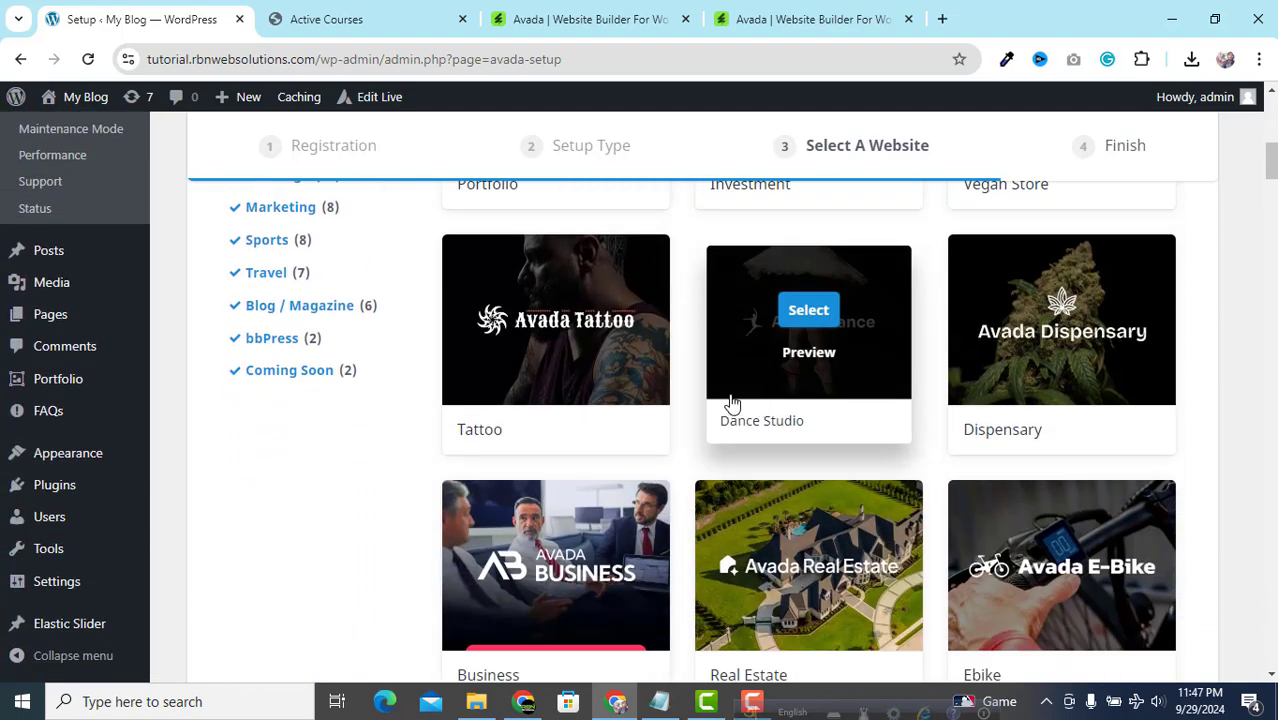
{"action": "scroll", "coordinate": [730, 400], "scroll_direction": "down", "scroll_amount": 2}
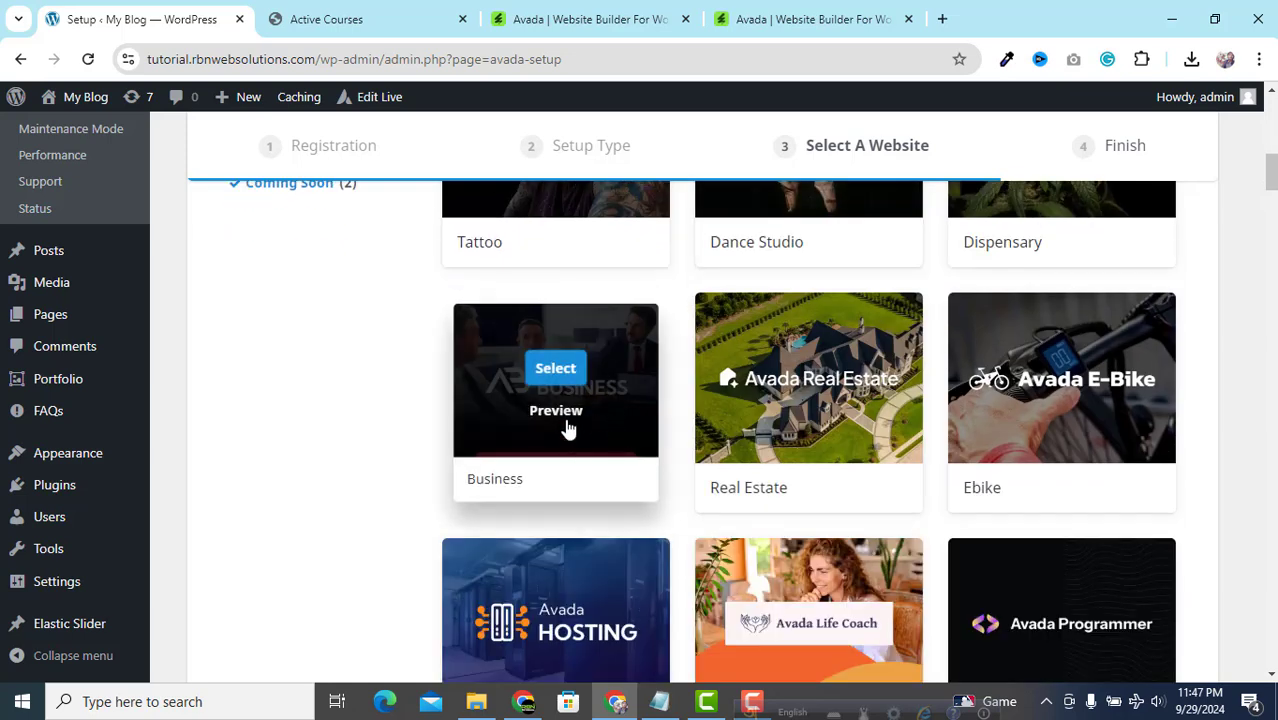
Open the Business prebuilt site's preview in a new browser tab and review its homepage sections
{"action": "right_click", "coordinate": [562, 415]}
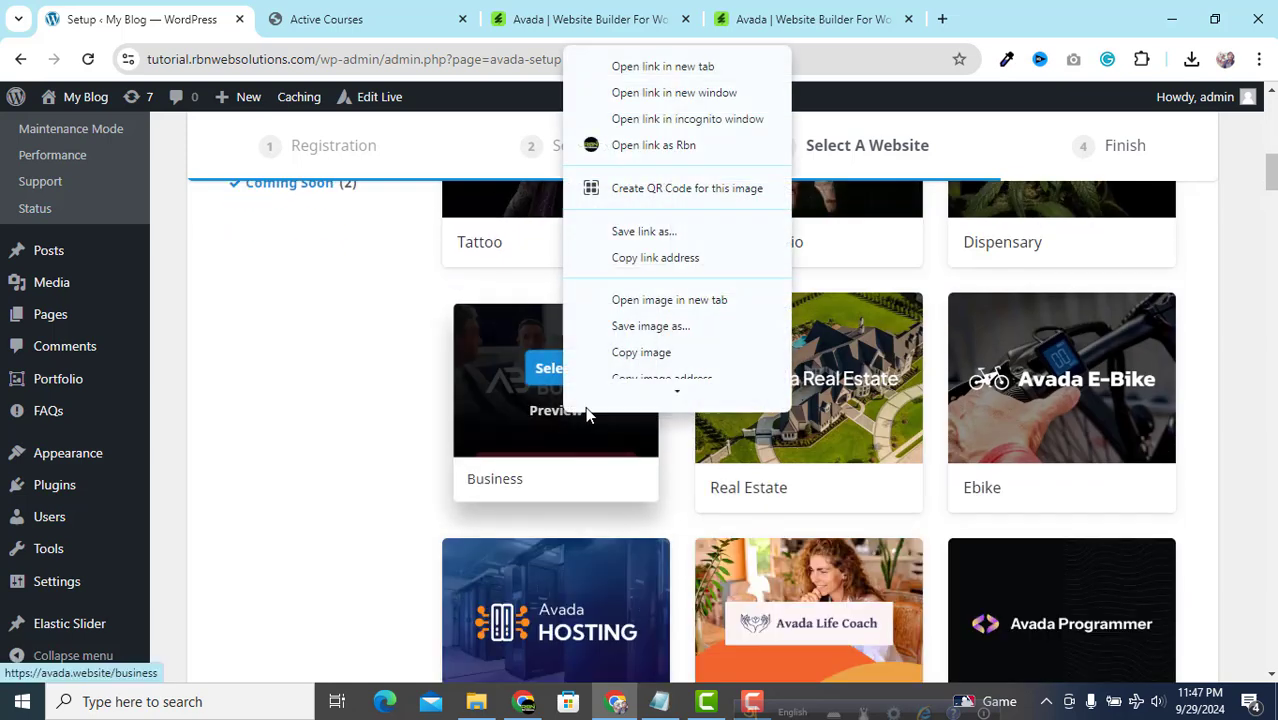
{"action": "left_click", "coordinate": [643, 72]}
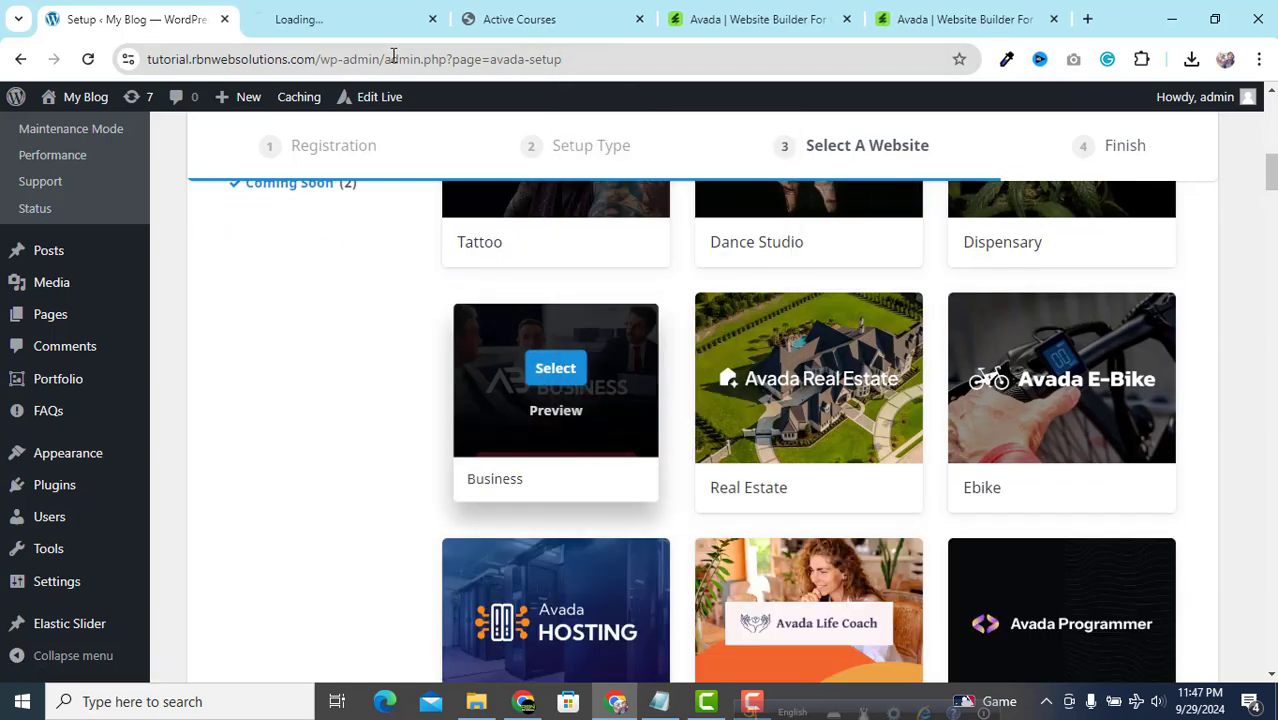
{"action": "left_click", "coordinate": [337, 26]}
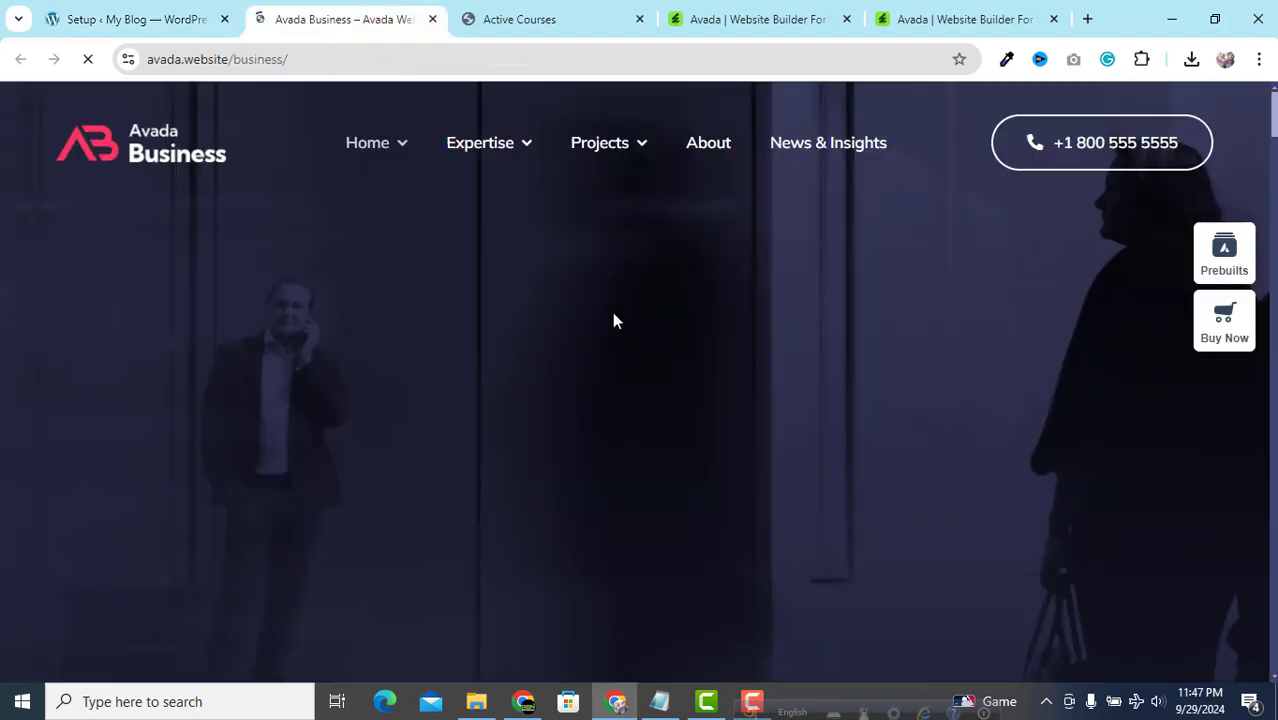
{"action": "scroll", "coordinate": [614, 320], "scroll_direction": "down", "scroll_amount": 5}
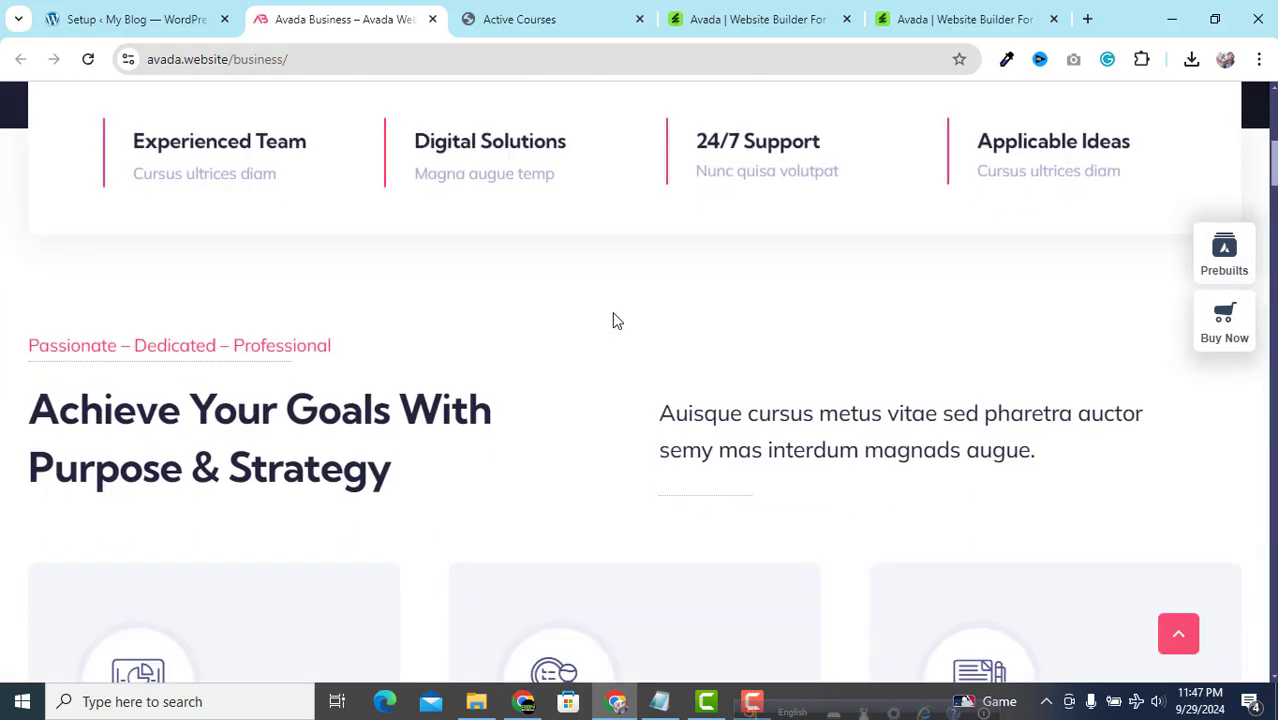
{"action": "scroll", "coordinate": [614, 318], "scroll_direction": "up", "scroll_amount": 4}
{"action": "scroll", "coordinate": [614, 318], "scroll_direction": "up", "scroll_amount": 2}
{"action": "scroll", "coordinate": [614, 318], "scroll_direction": "down", "scroll_amount": 8}
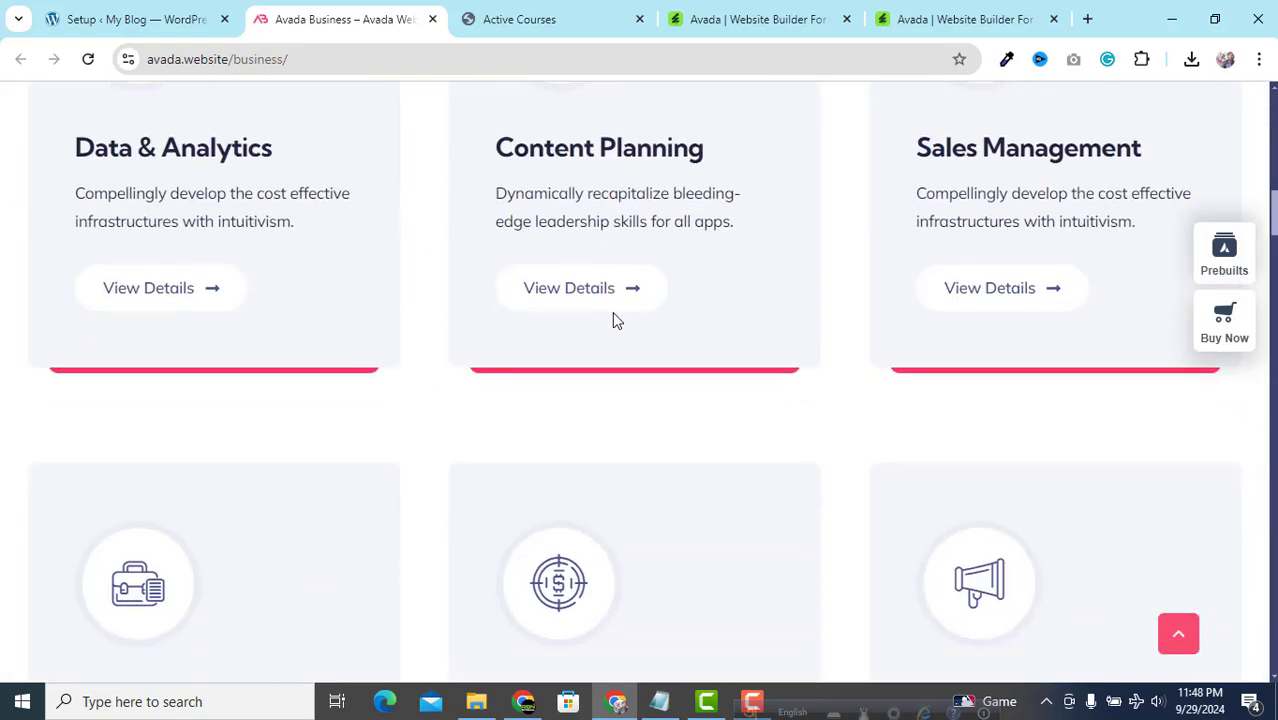
{"action": "scroll", "coordinate": [614, 318], "scroll_direction": "down", "scroll_amount": 15}
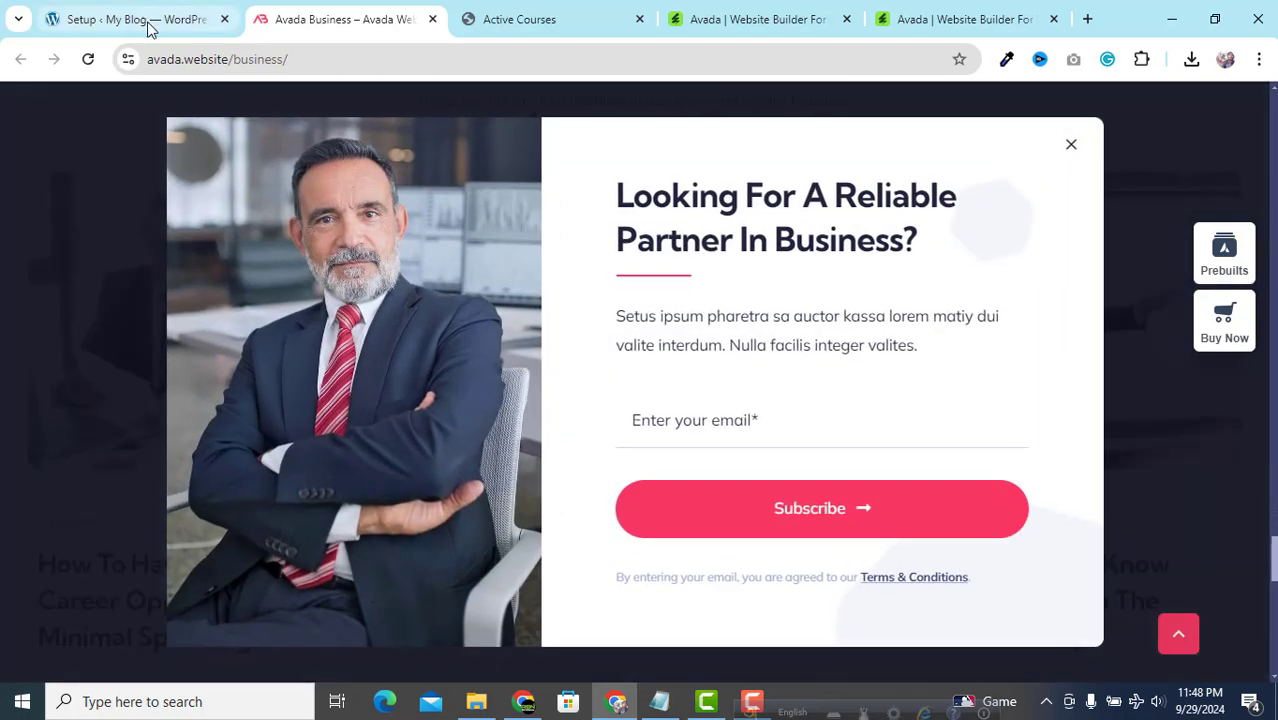
Dismiss the subscription popup on the Business preview page and review the homepage from the footer back up to its header
{"action": "left_click", "coordinate": [148, 22]}
{"action": "left_click", "coordinate": [362, 19]}
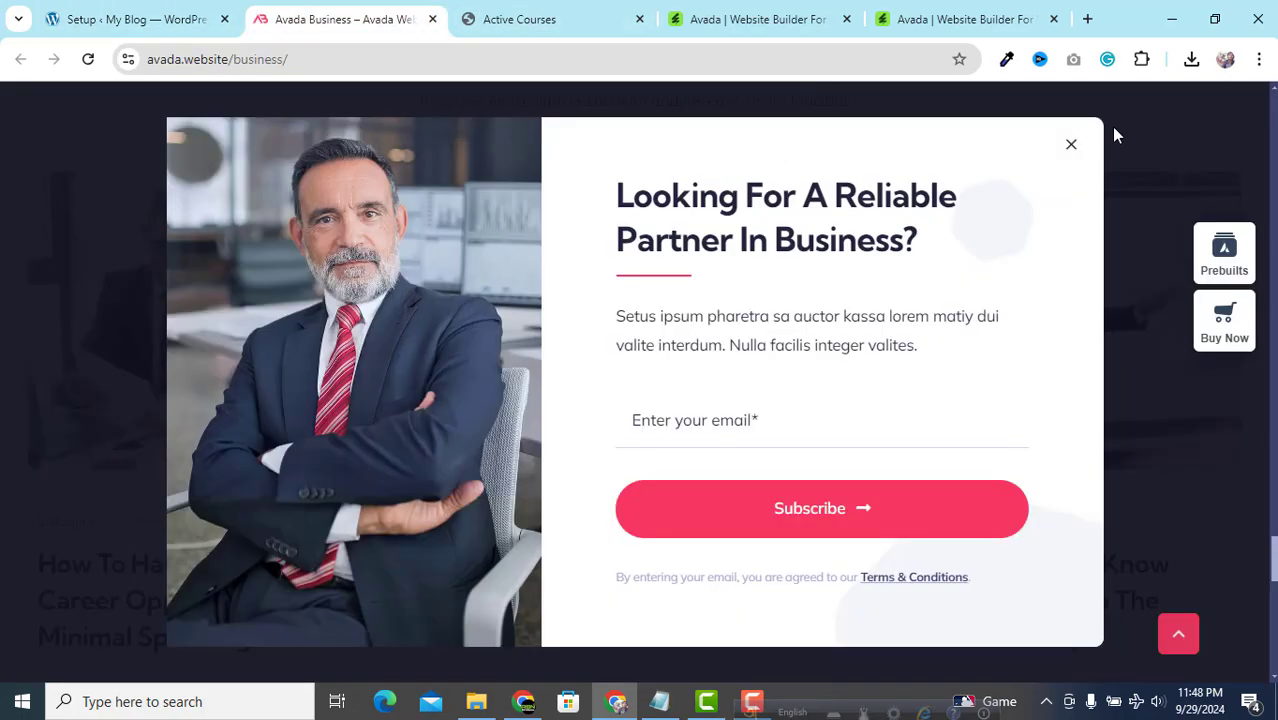
{"action": "left_click", "coordinate": [1073, 150]}
{"action": "scroll", "coordinate": [555, 300], "scroll_direction": "down", "scroll_amount": 5}
{"action": "scroll", "coordinate": [555, 300], "scroll_direction": "up", "scroll_amount": 10}
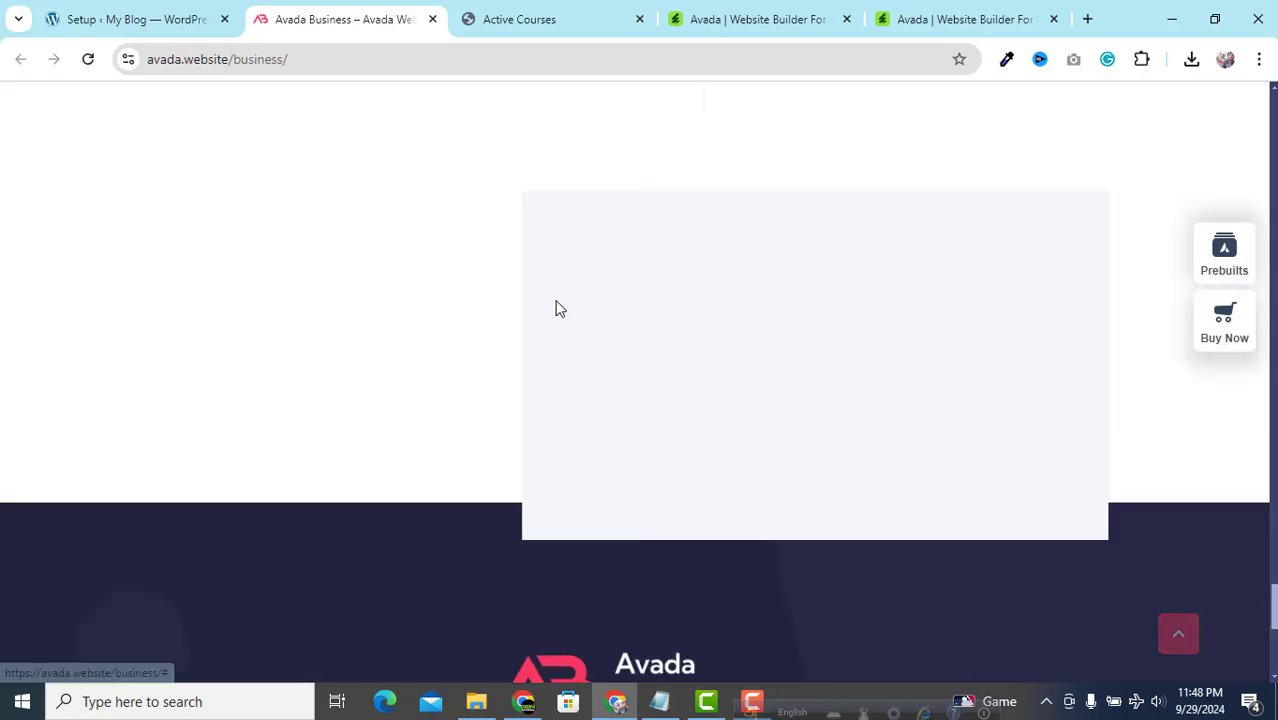
{"action": "scroll", "coordinate": [558, 308], "scroll_direction": "up", "scroll_amount": 15}
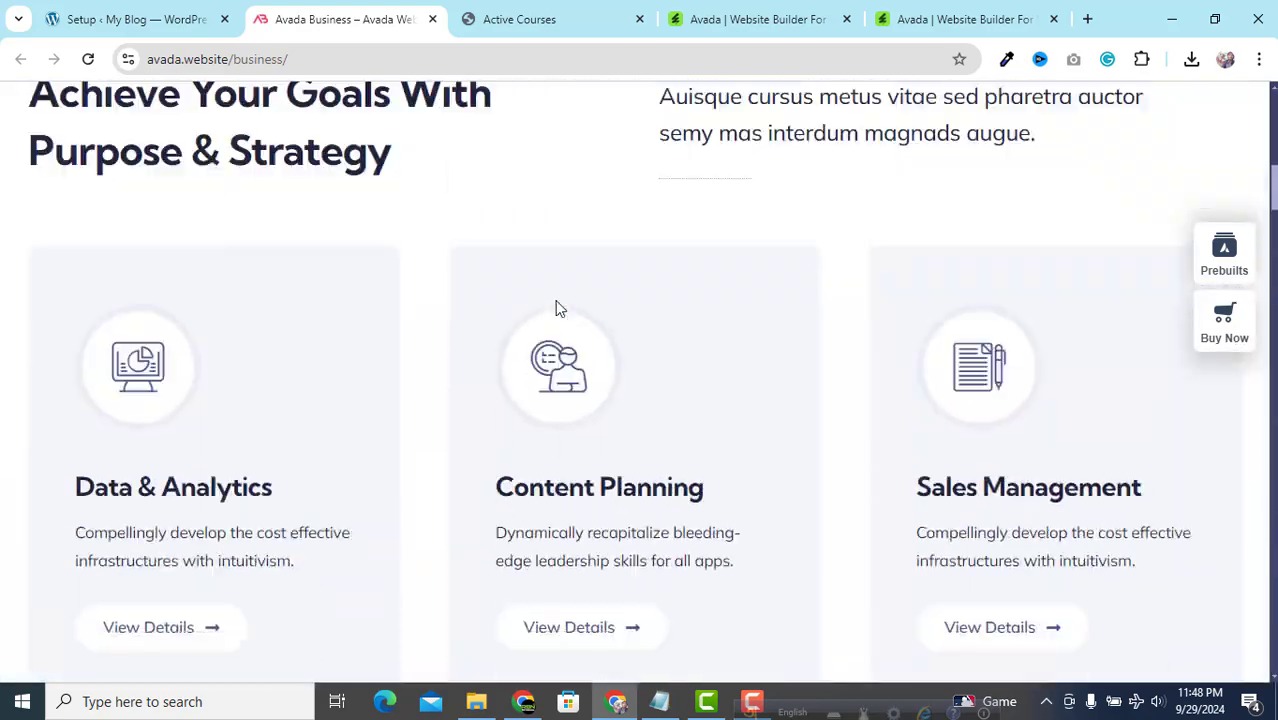
{"action": "scroll", "coordinate": [555, 300], "scroll_direction": "up", "scroll_amount": 2}
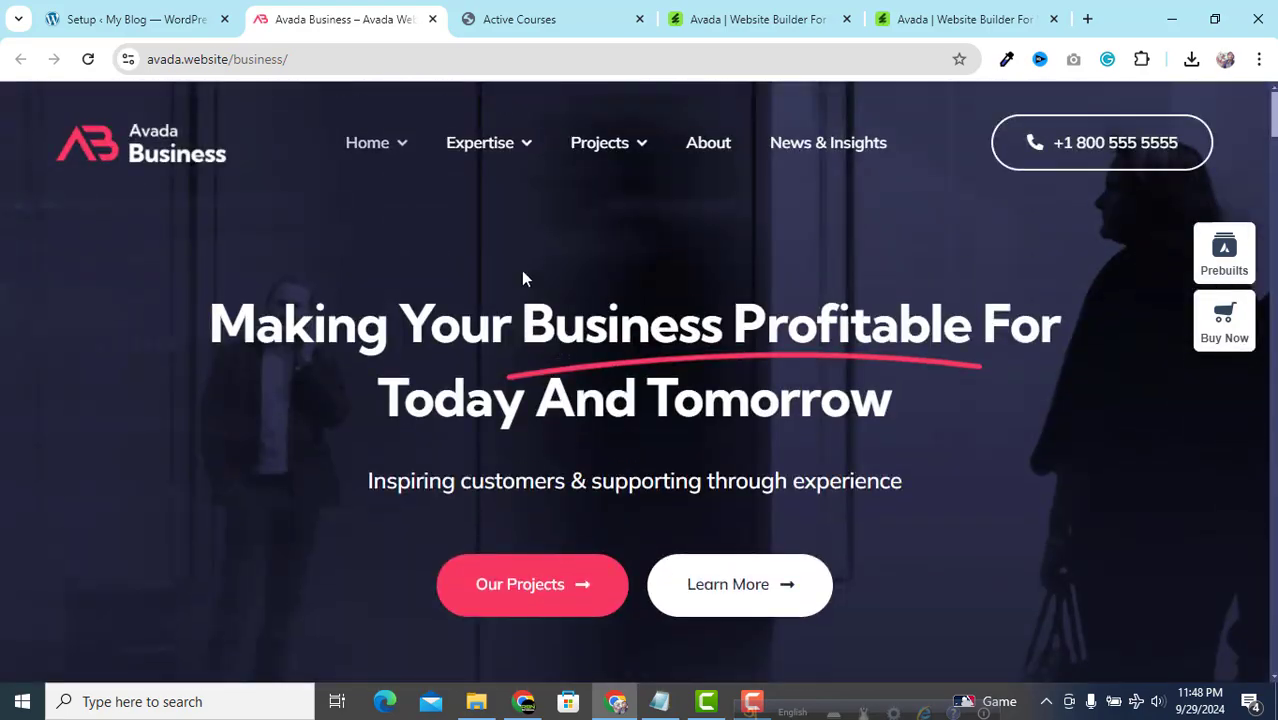
Return to the setup wizard, select the Business prebuilt website and review the import items on the Finish stage
{"action": "left_click", "coordinate": [134, 22]}
{"action": "mouse_move", "coordinate": [556, 372]}
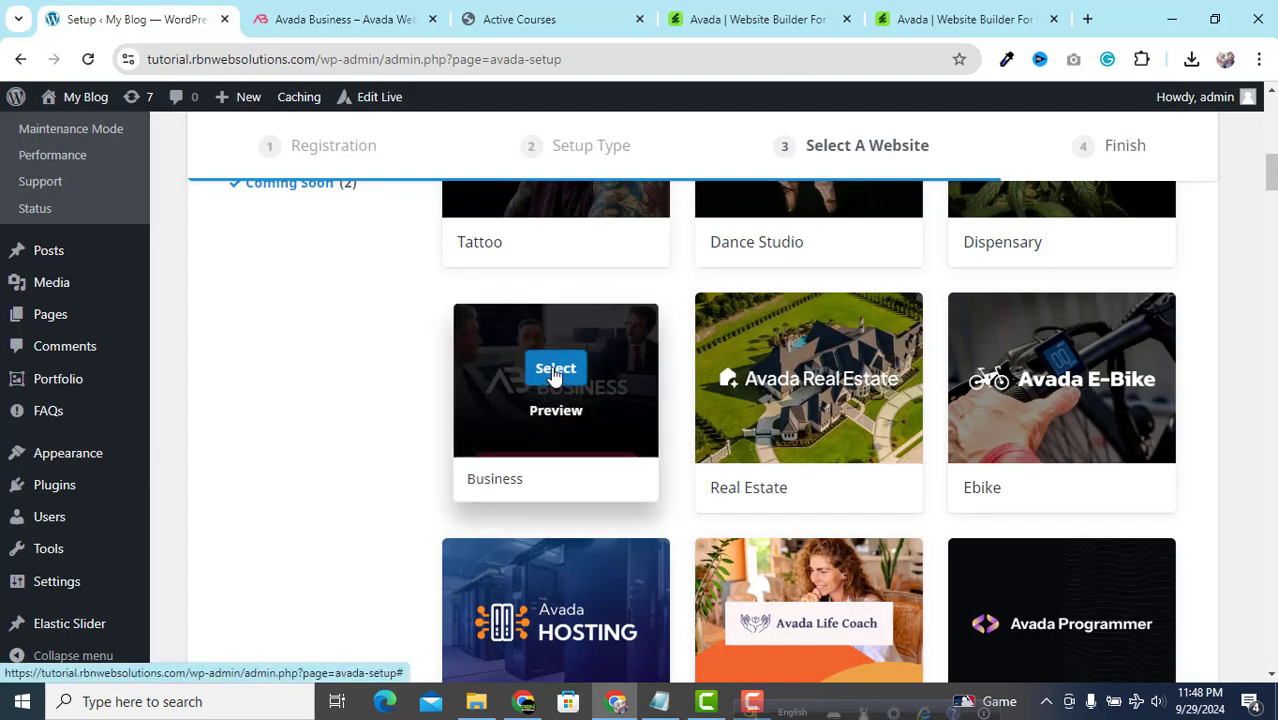
{"action": "left_click", "coordinate": [555, 369]}
{"action": "scroll", "coordinate": [555, 372], "scroll_direction": "down", "scroll_amount": 2}
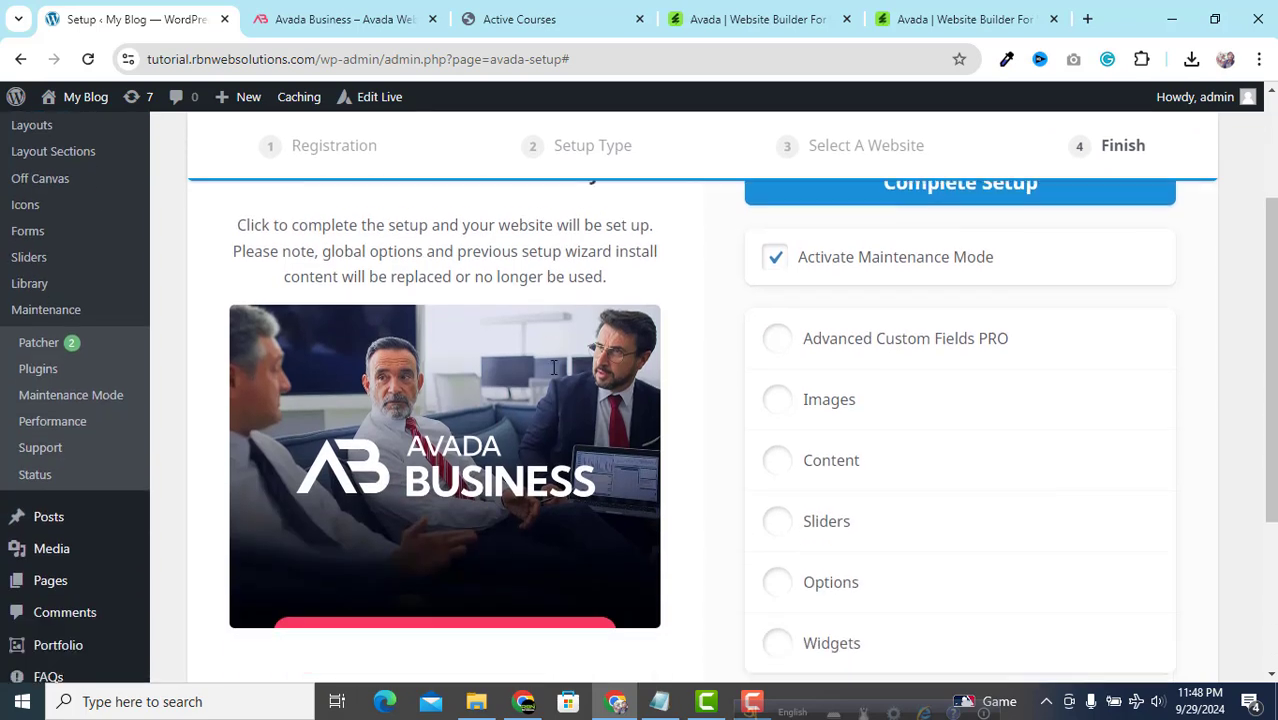
{"action": "scroll", "coordinate": [553, 368], "scroll_direction": "up", "scroll_amount": 1}
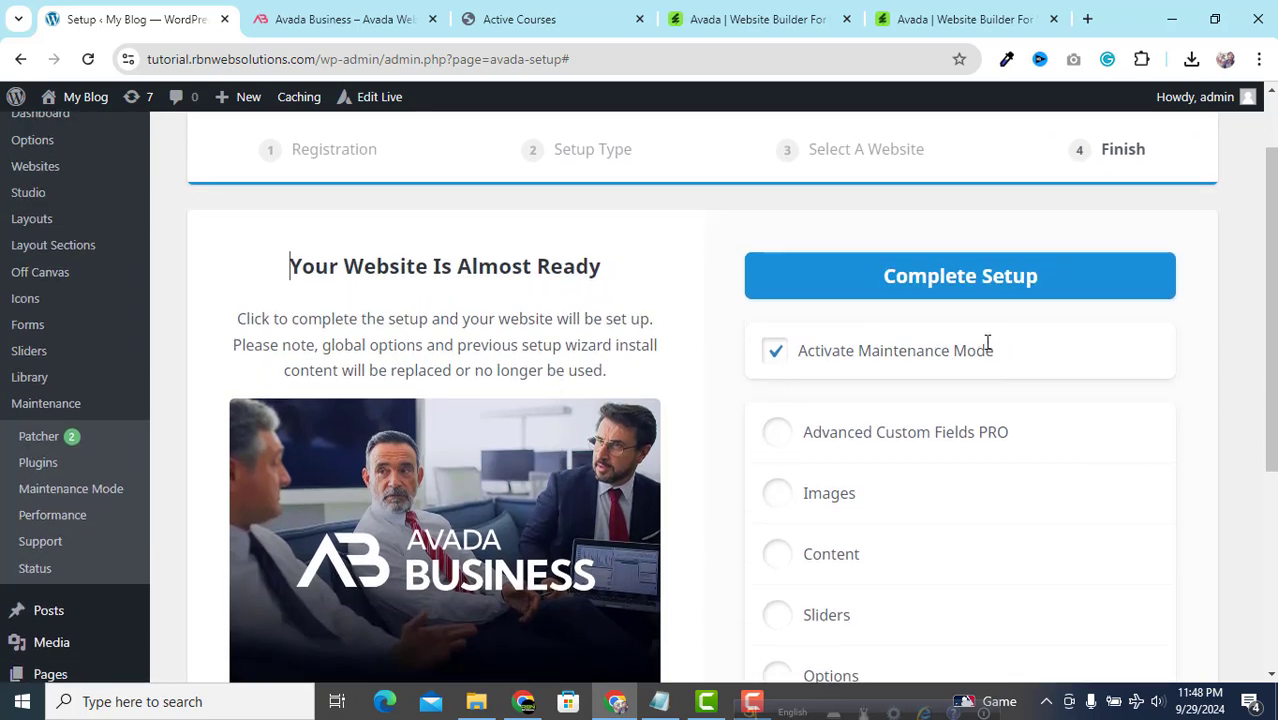
{"action": "scroll", "coordinate": [908, 393], "scroll_direction": "down", "scroll_amount": 1}
{"action": "scroll", "coordinate": [900, 420], "scroll_direction": "up", "scroll_amount": 2}
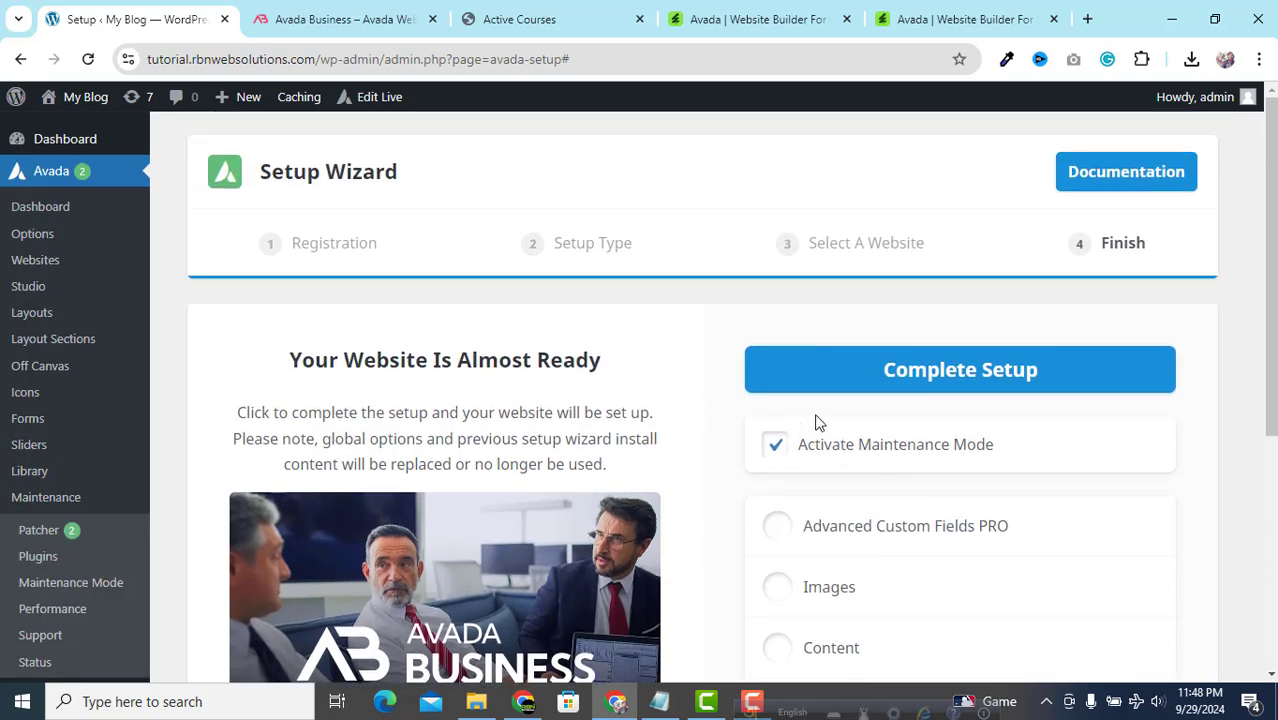
Run the setup to import the Business website with Activate Maintenance Mode enabled, and look over the wizard's completion page
{"action": "left_click", "coordinate": [1021, 376]}
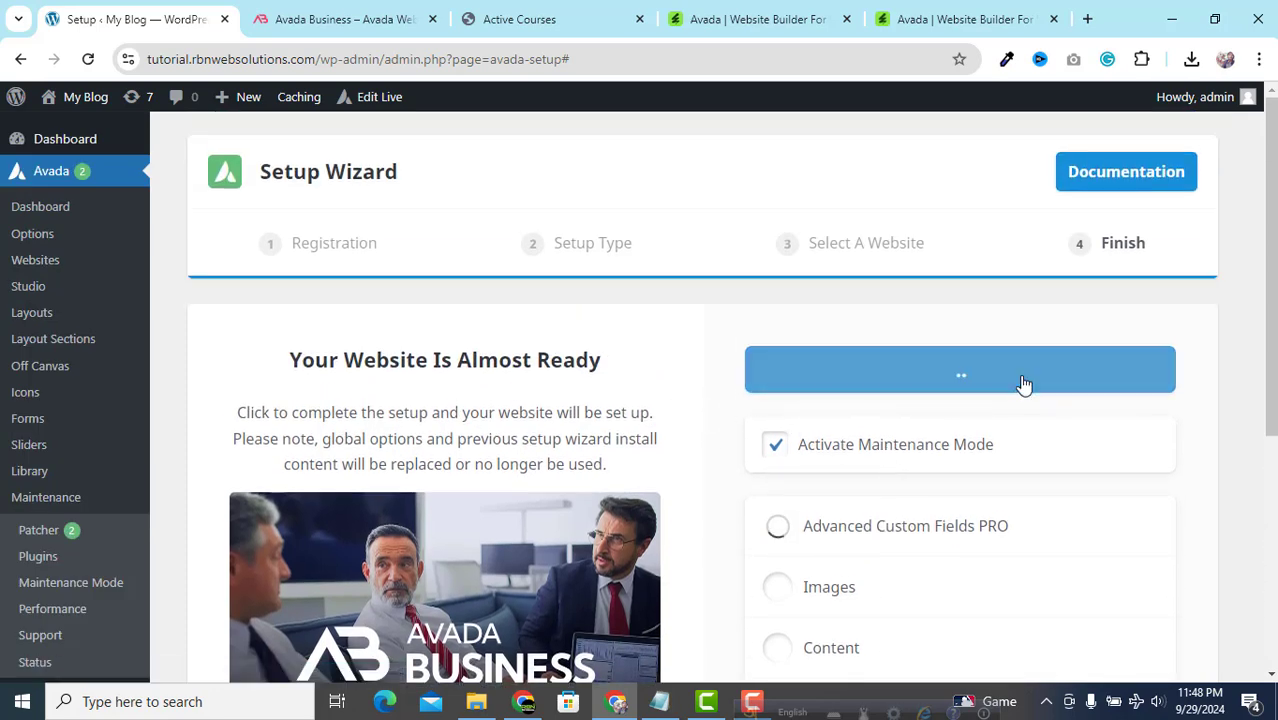
{"action": "scroll", "coordinate": [1021, 379], "scroll_direction": "down", "scroll_amount": 2}
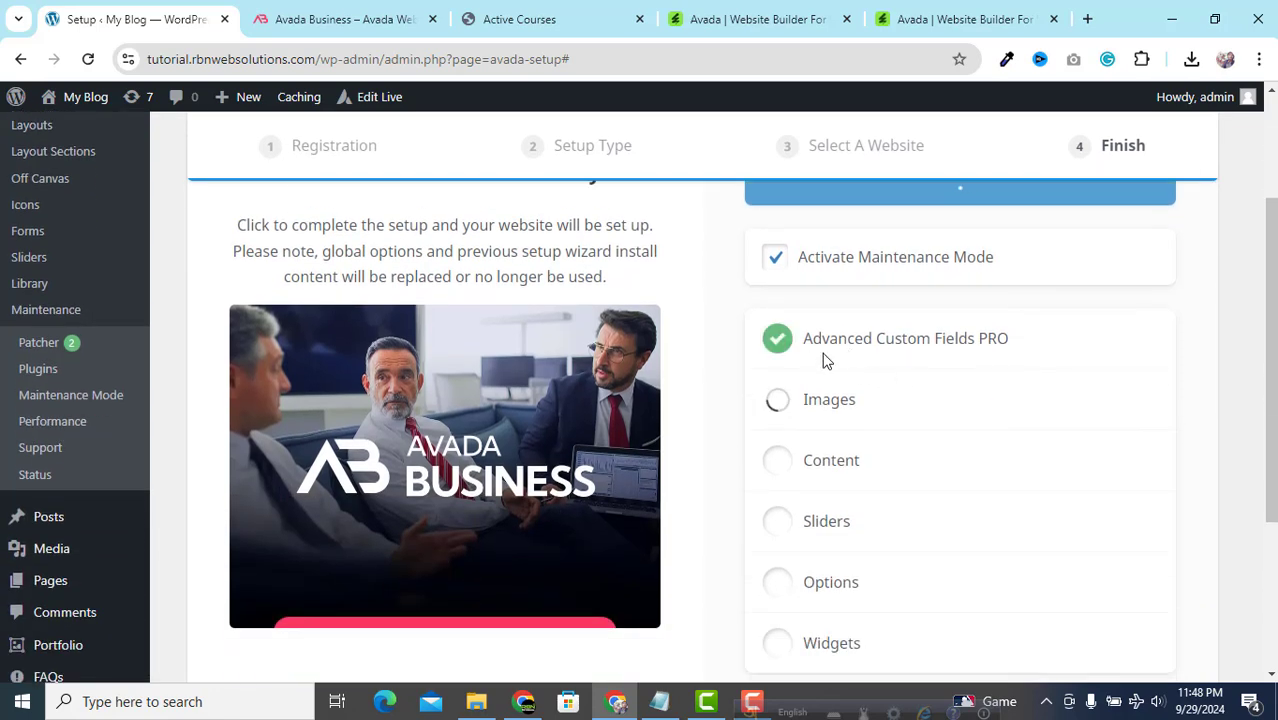
{"action": "scroll", "coordinate": [908, 433], "scroll_direction": "down", "scroll_amount": 1}
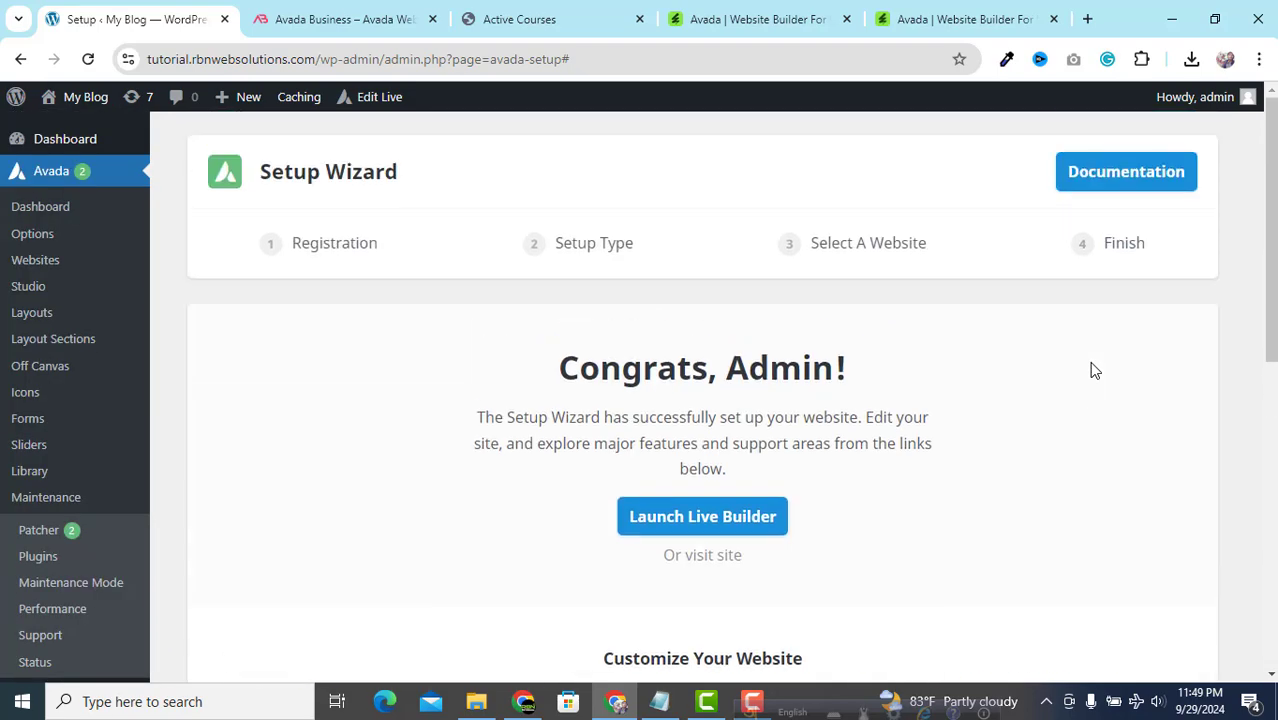
{"action": "scroll", "coordinate": [1095, 370], "scroll_direction": "down", "scroll_amount": 5}
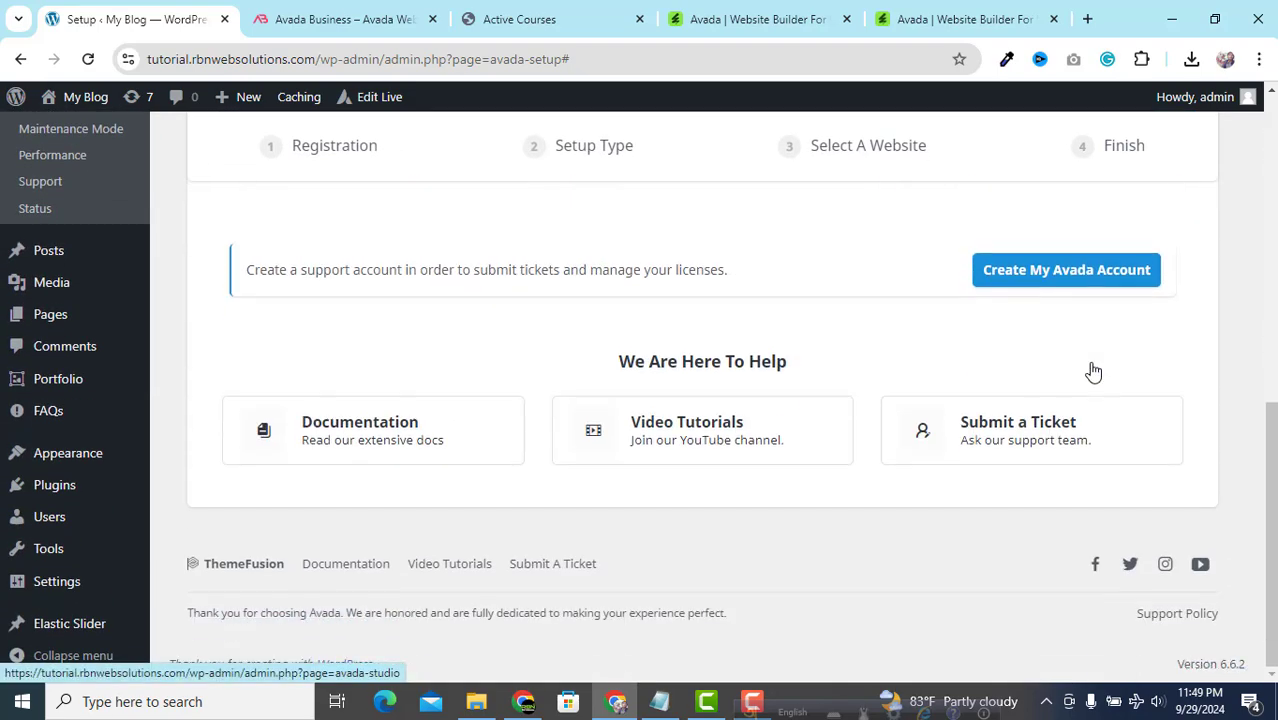
{"action": "scroll", "coordinate": [1095, 370], "scroll_direction": "up", "scroll_amount": 5}
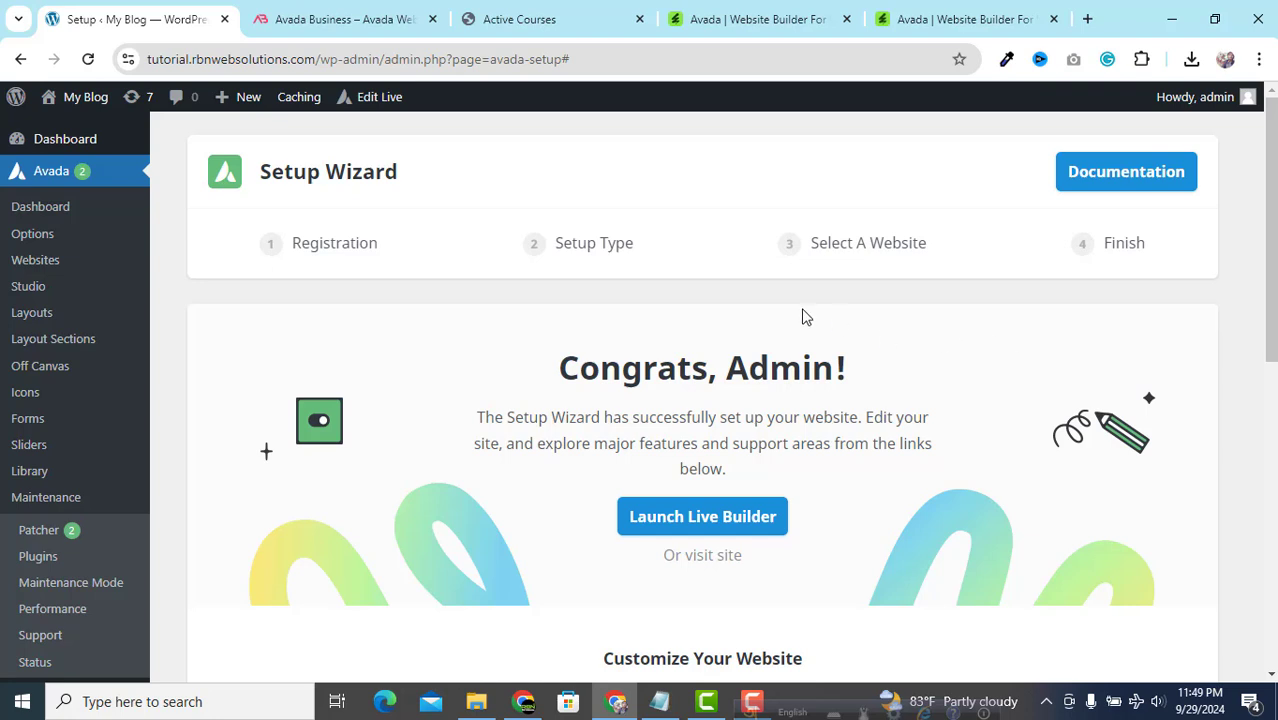
Open the site's front end in a new browser tab and switch to it
{"action": "right_click", "coordinate": [57, 135]}
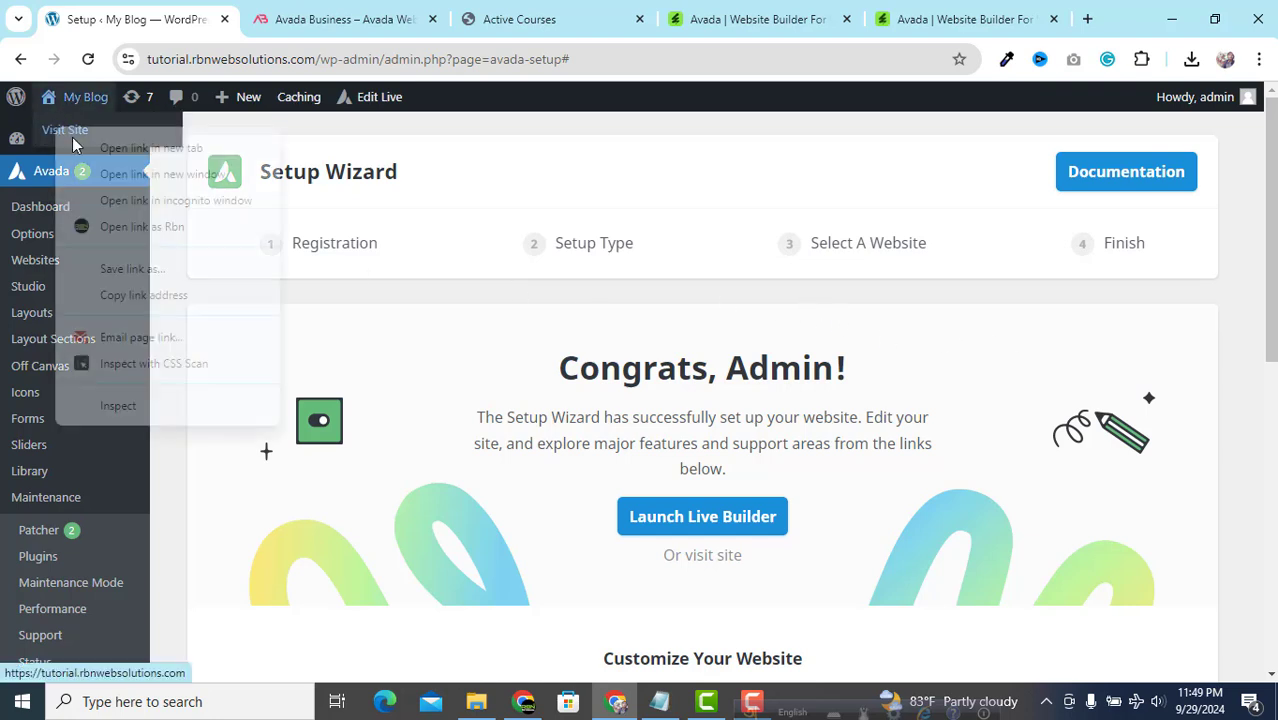
{"action": "left_click", "coordinate": [108, 150]}
{"action": "left_click", "coordinate": [461, 25]}
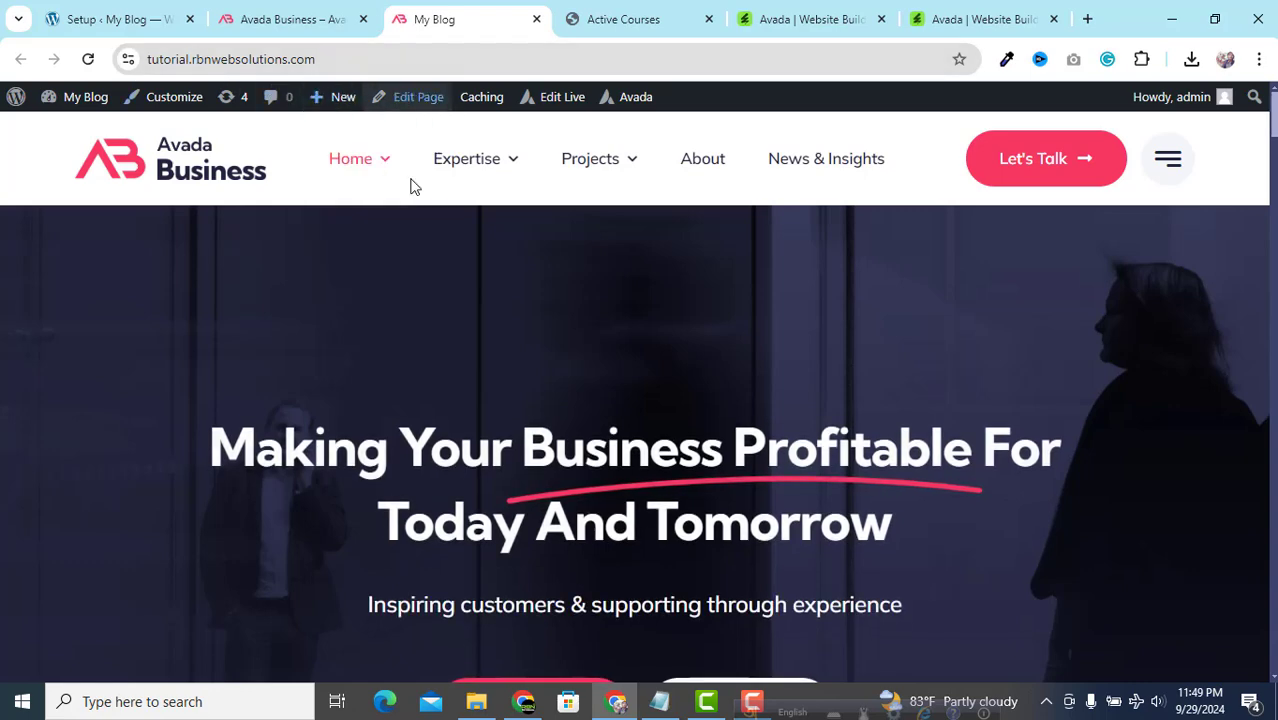
Examine the imported Business homepage from header to footer and back, dismissing the subscription popup on the way
{"action": "scroll", "coordinate": [447, 234], "scroll_direction": "down", "scroll_amount": 10}
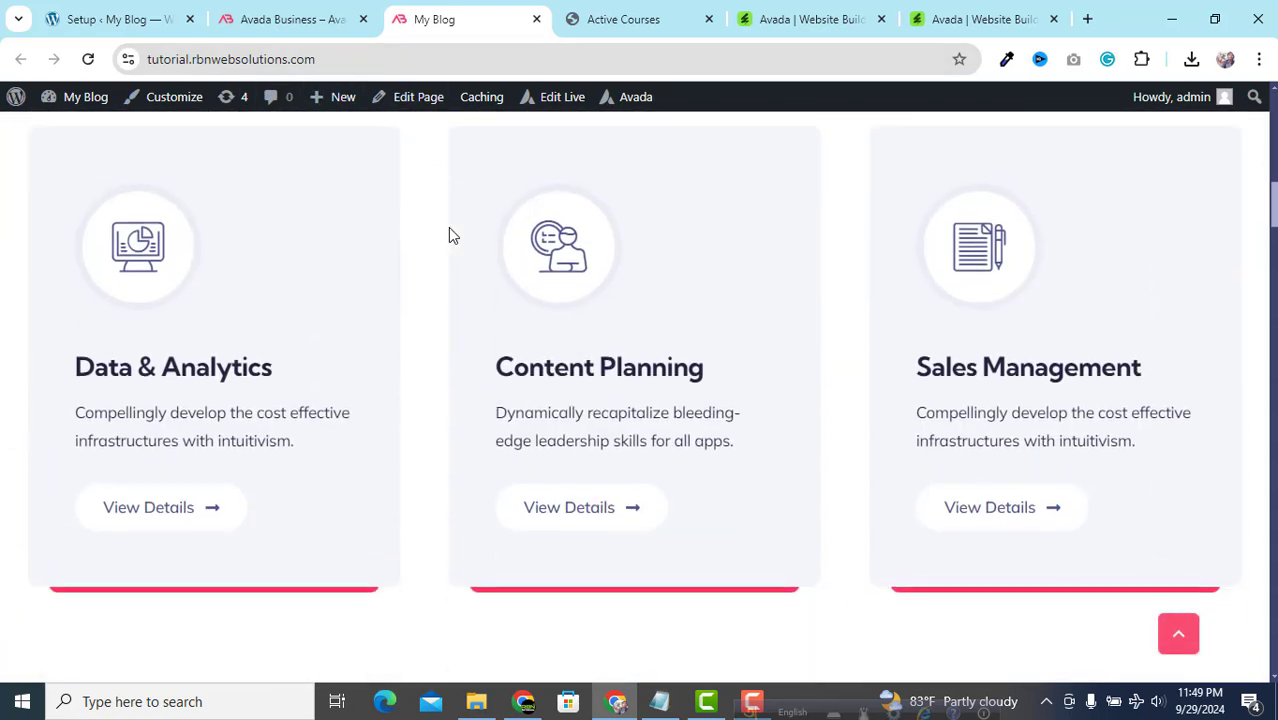
{"action": "scroll", "coordinate": [450, 235], "scroll_direction": "down", "scroll_amount": 15}
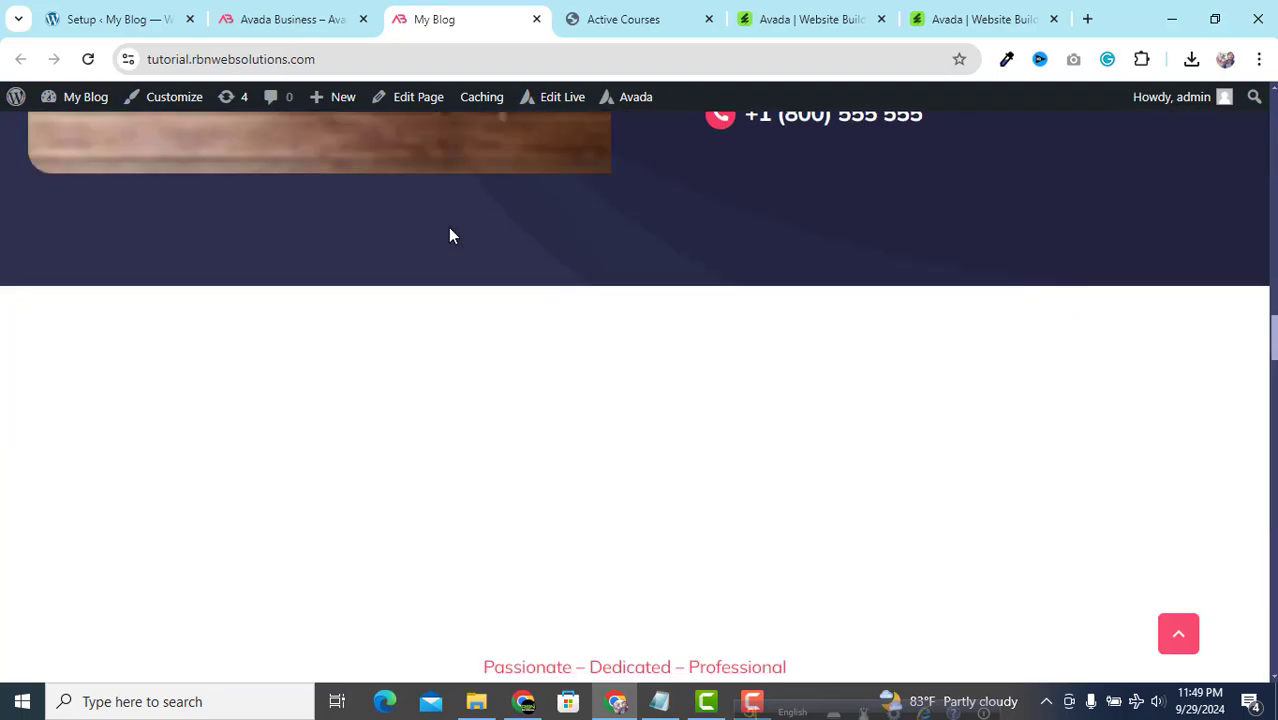
{"action": "scroll", "coordinate": [449, 233], "scroll_direction": "down", "scroll_amount": 15}
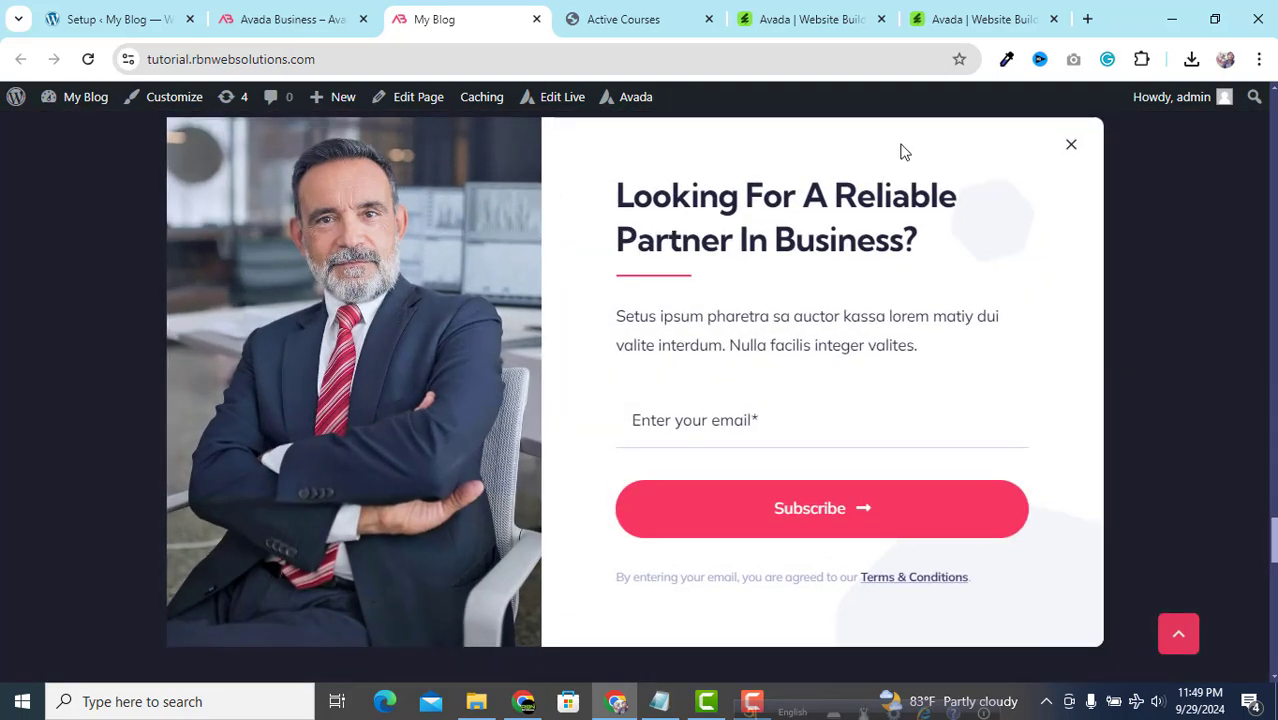
{"action": "left_click", "coordinate": [1071, 145]}
{"action": "scroll", "coordinate": [767, 366], "scroll_direction": "down", "scroll_amount": 15}
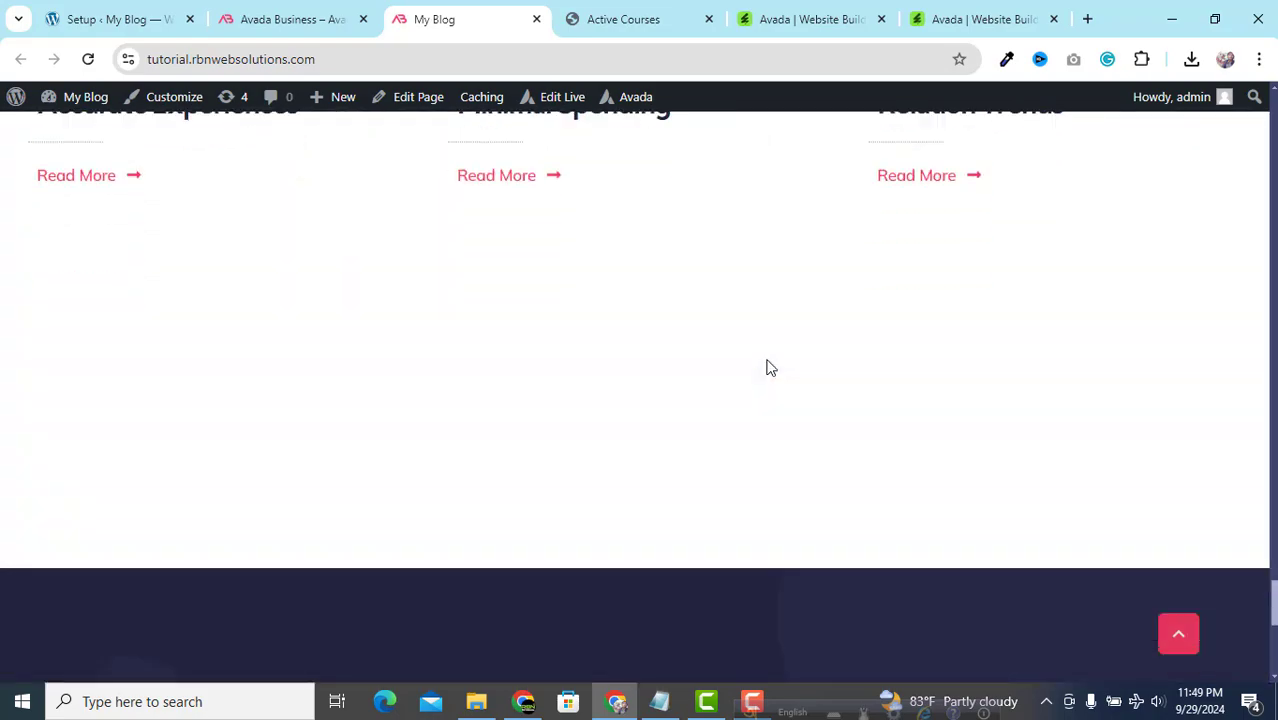
{"action": "scroll", "coordinate": [767, 366], "scroll_direction": "up", "scroll_amount": 15}
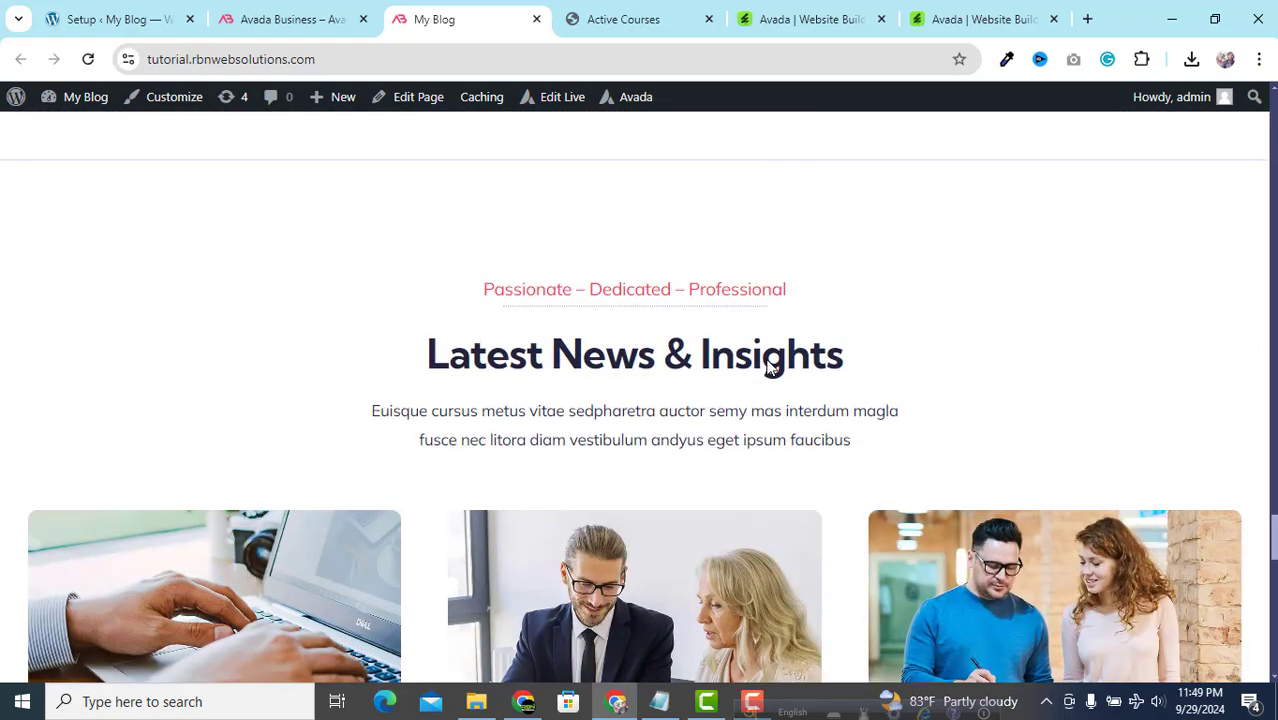
{"action": "scroll", "coordinate": [767, 366], "scroll_direction": "up", "scroll_amount": 15}
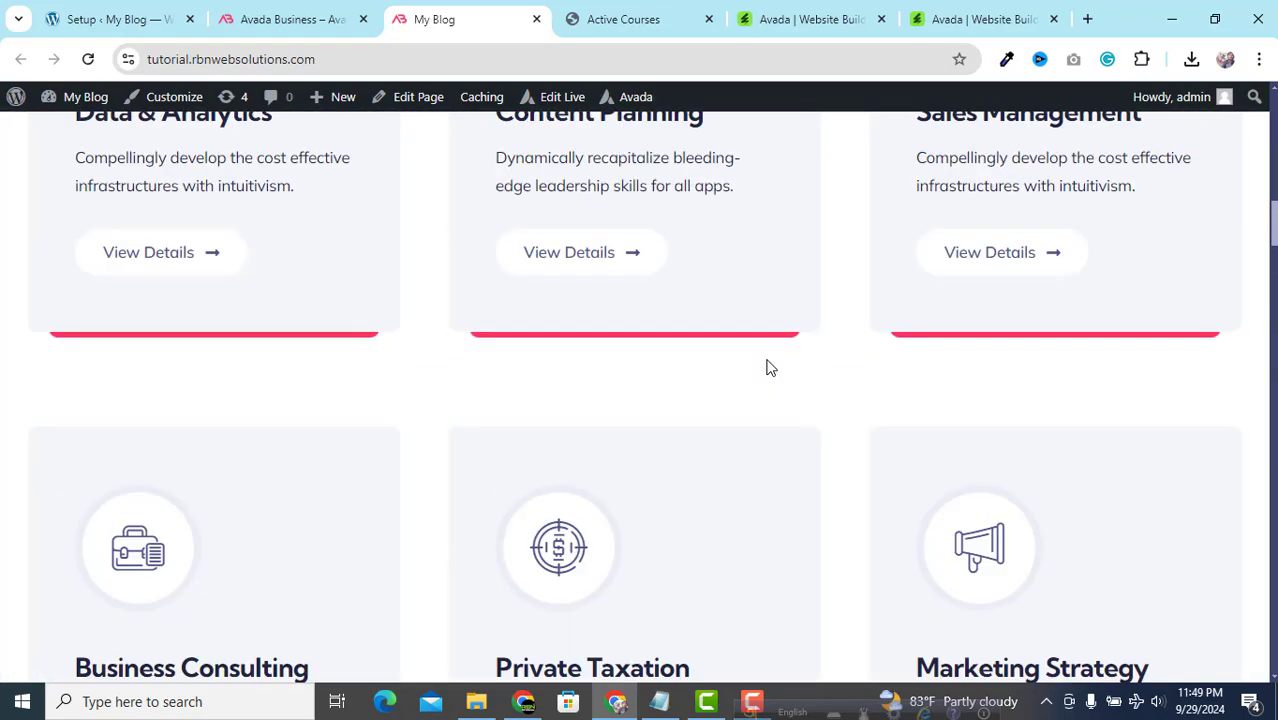
{"action": "scroll", "coordinate": [767, 366], "scroll_direction": "up", "scroll_amount": 10}
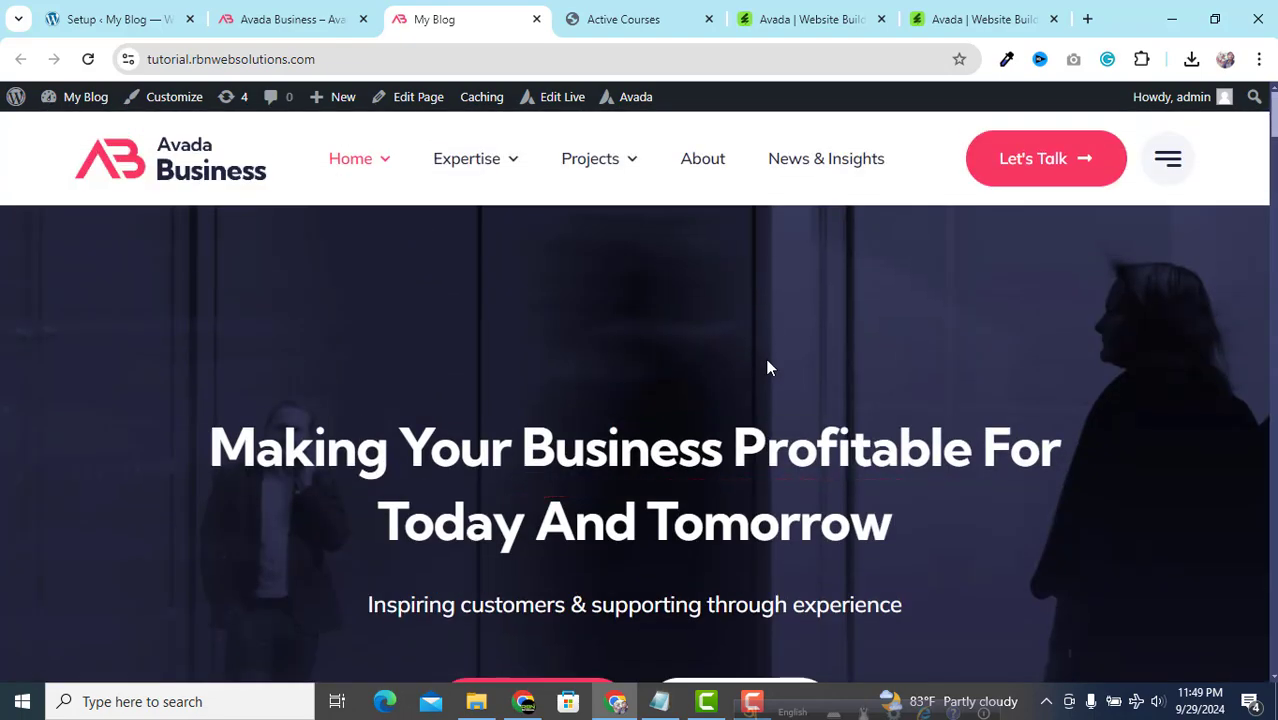